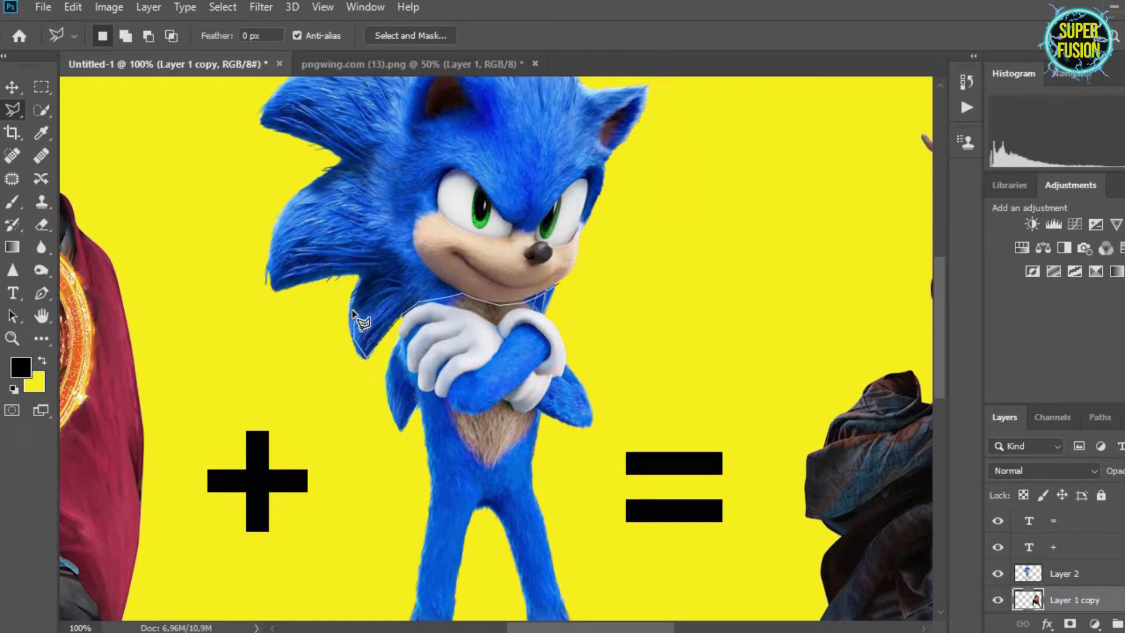
- Complete the polygonal lasso selection around Sonic's head, enclosing the quills, ears and chin line
key("BackSpace")
left_click(351, 367)
left_click(245, 312)
left_click(223, 212)
left_click(223, 113)
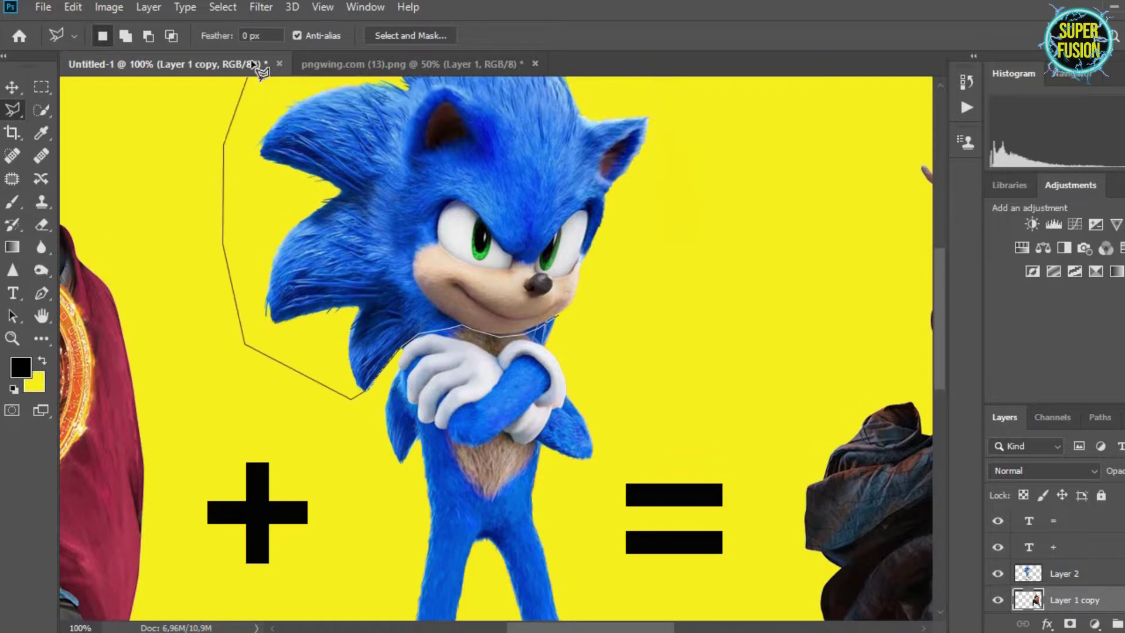
left_click(266, 120)
left_click(454, 112)
left_click(556, 150)
left_click(670, 208)
left_click(675, 305)
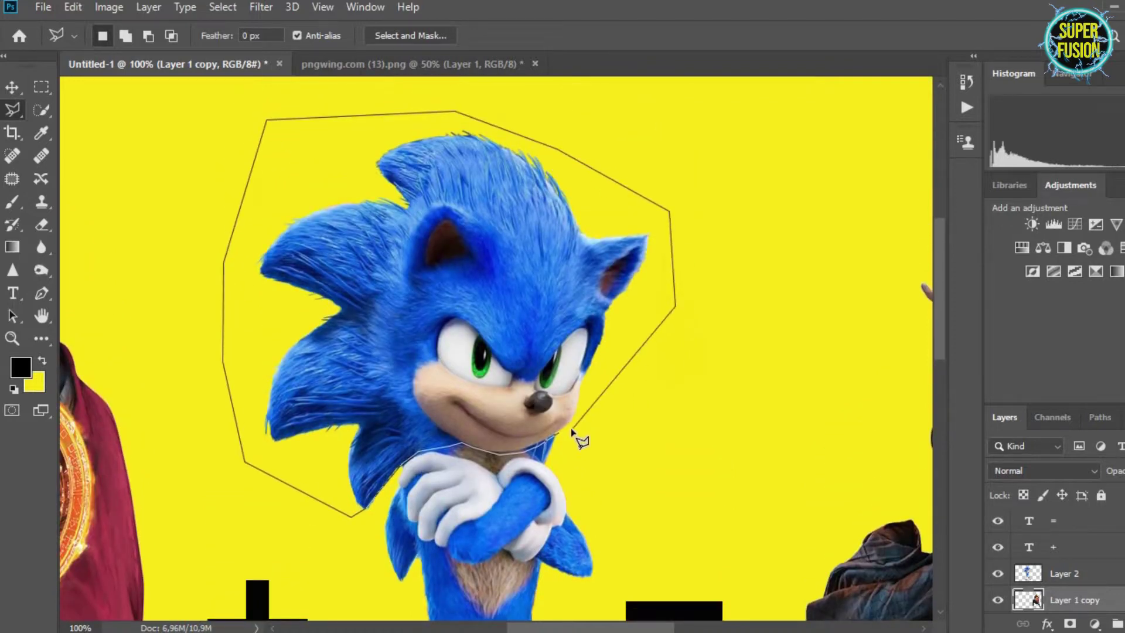
left_click(558, 436)
- Copy the selected head from Layer 2 to a new layer and move it over to the caped figure after the equals sign
key("alt+bracketright")
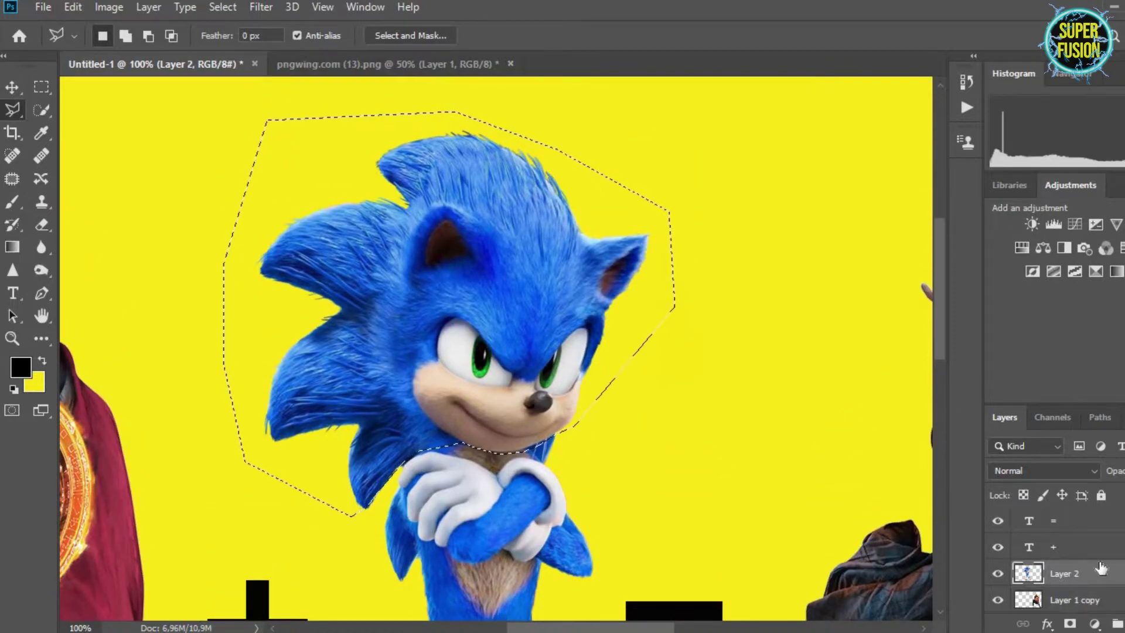
key("ctrl+j")
left_click(13, 88)
left_click_drag(538, 293, 830, 274)
left_click_drag(662, 624, 765, 625)
left_click_drag(305, 301, 642, 281)
- Scale down the copied Sonic head, rotate it and position it on the caped figure's neck
left_click_drag(783, 93, 577, 280)
left_click_drag(490, 368, 590, 253)
left_click_drag(654, 192, 604, 237)
left_click_drag(539, 275, 567, 275)
left_click_drag(646, 201, 679, 171)
mouse_move(604, 284)
left_mouse_down()
mouse_move(583, 257)
mouse_move(586, 278)
left_mouse_up()
- Erase the leftover original head and the raised bare hand from Layer 1 copy with the Eraser at 78% opacity
left_click(42, 224)
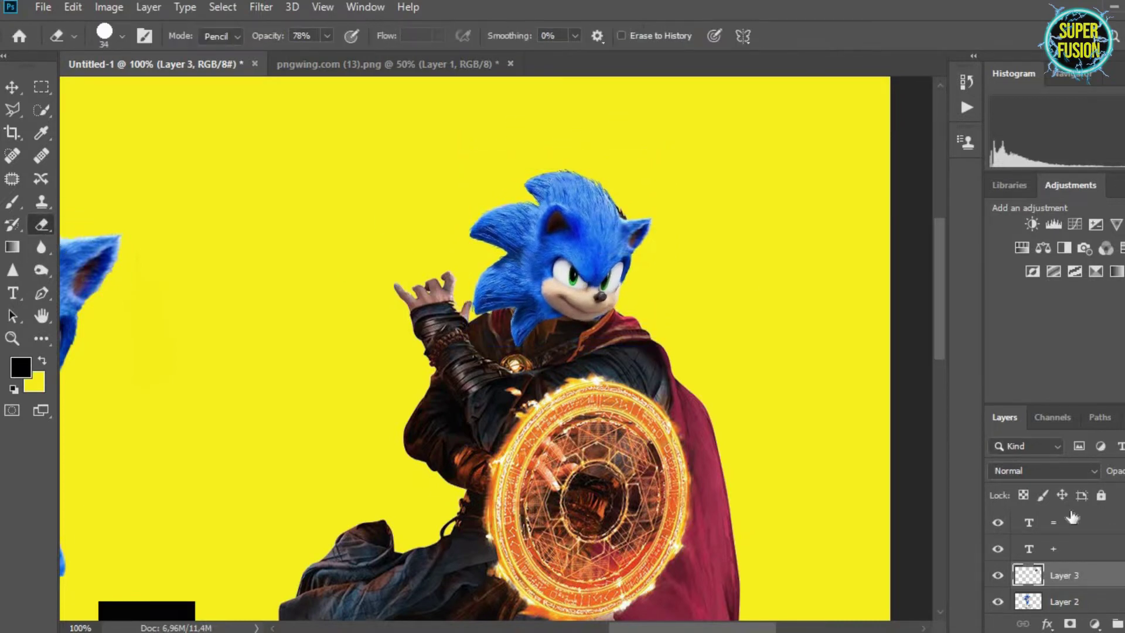
scroll(1066, 586, "down", 1)
left_click(1064, 600)
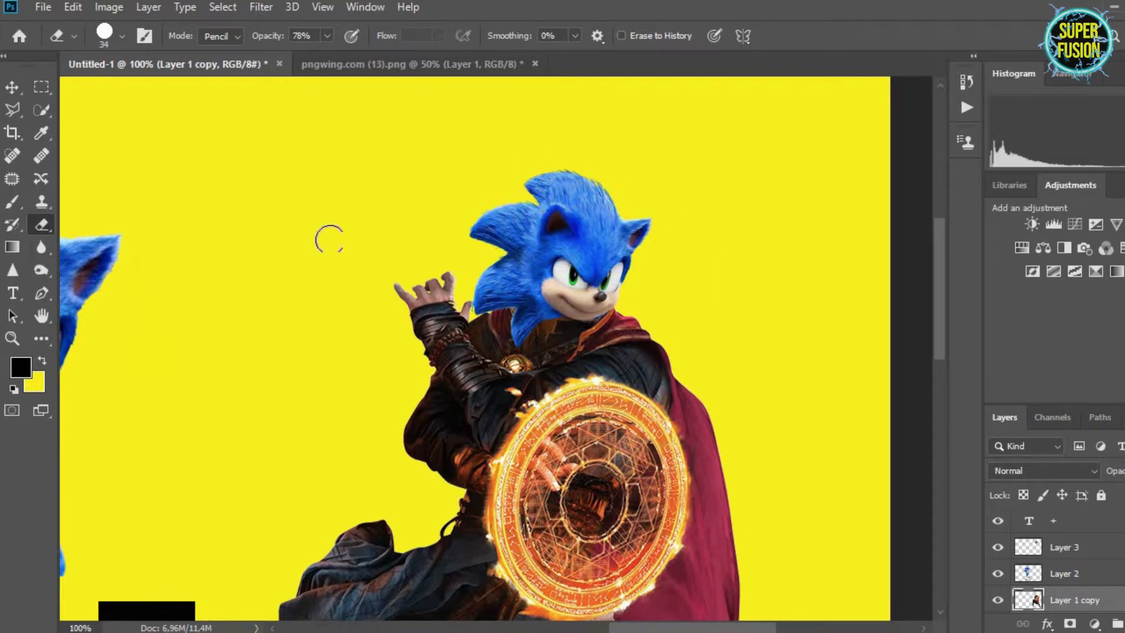
mouse_move(430, 316)
left_mouse_down()
mouse_move(404, 288)
mouse_move(403, 313)
mouse_move(419, 265)
mouse_move(446, 281)
mouse_move(451, 310)
mouse_move(461, 300)
mouse_move(431, 317)
mouse_move(412, 330)
left_mouse_up()
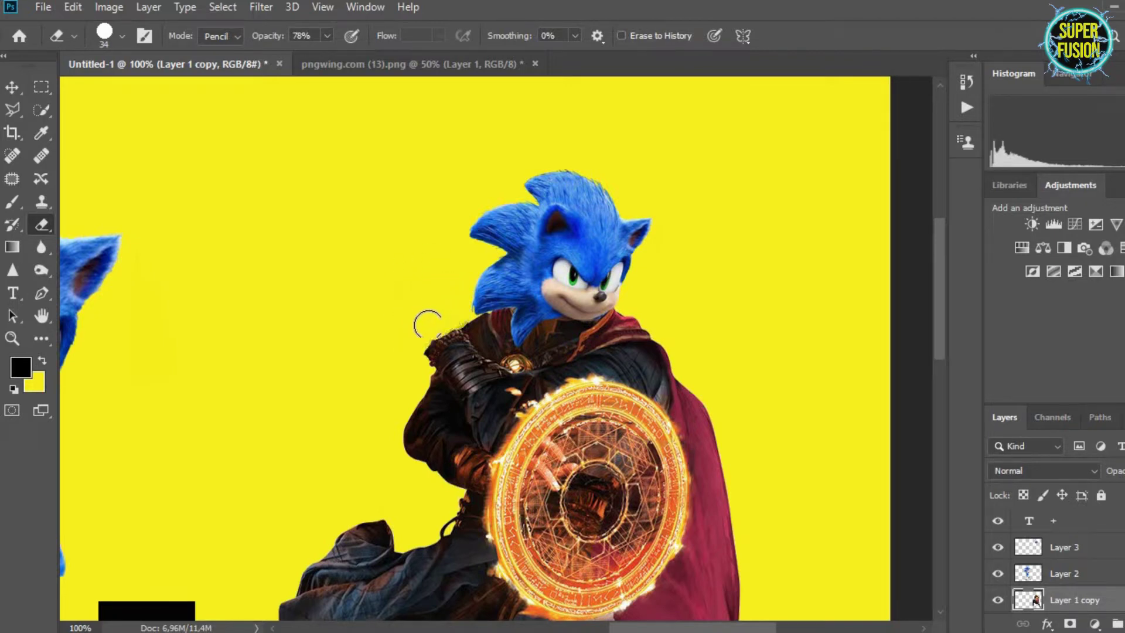
- Select the gloved hand and gold ring in pngwing.com (13).png with the Quick Selection tool
left_click(516, 65)
key("w")
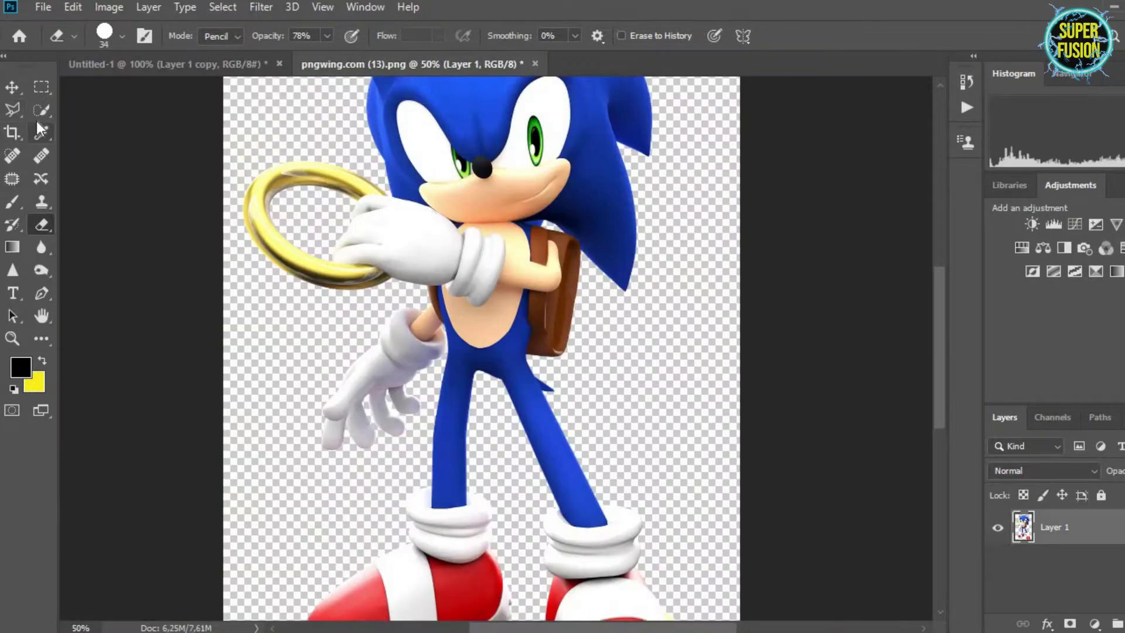
mouse_move(470, 270)
left_mouse_down()
mouse_move(365, 235)
mouse_move(296, 273)
mouse_move(247, 207)
mouse_move(324, 173)
left_mouse_up()
left_click_drag(346, 279, 381, 280)
- Move the selected glove and ring into Untitled-1 by the raised arm, scaled to 43.95% and rotated about 26.7°
left_click(15, 89)
left_click_drag(387, 241, 520, 369)
left_click_drag(730, 224, 471, 396)
left_click_drag(353, 460, 394, 325)
left_click_drag(502, 261, 519, 282)
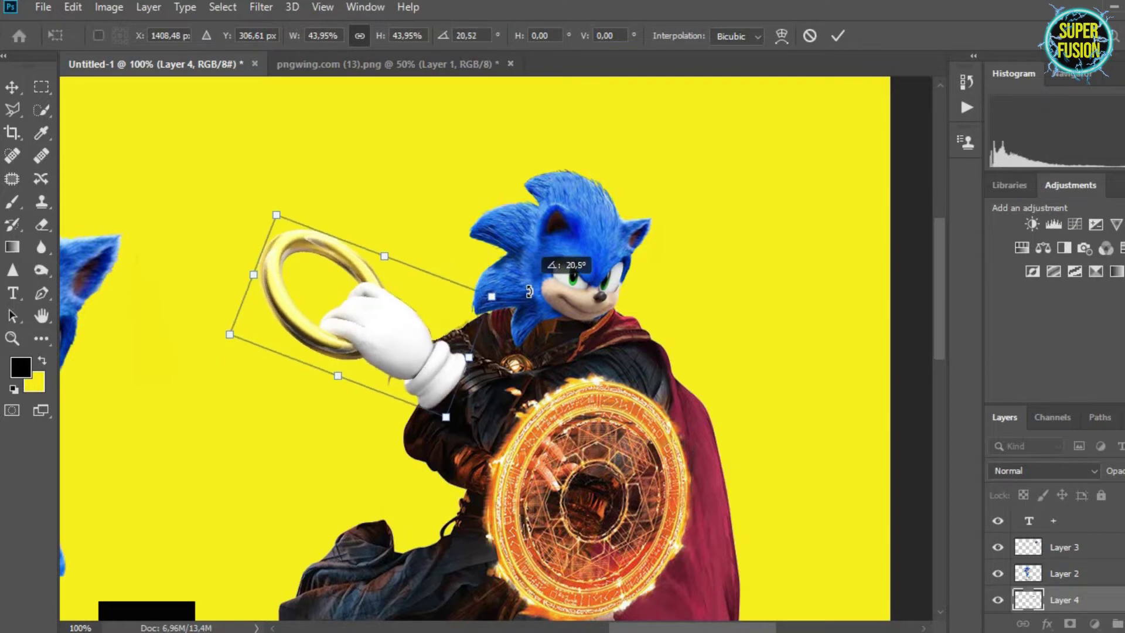
left_click_drag(428, 345, 433, 332)
left_click_drag(534, 280, 535, 294)
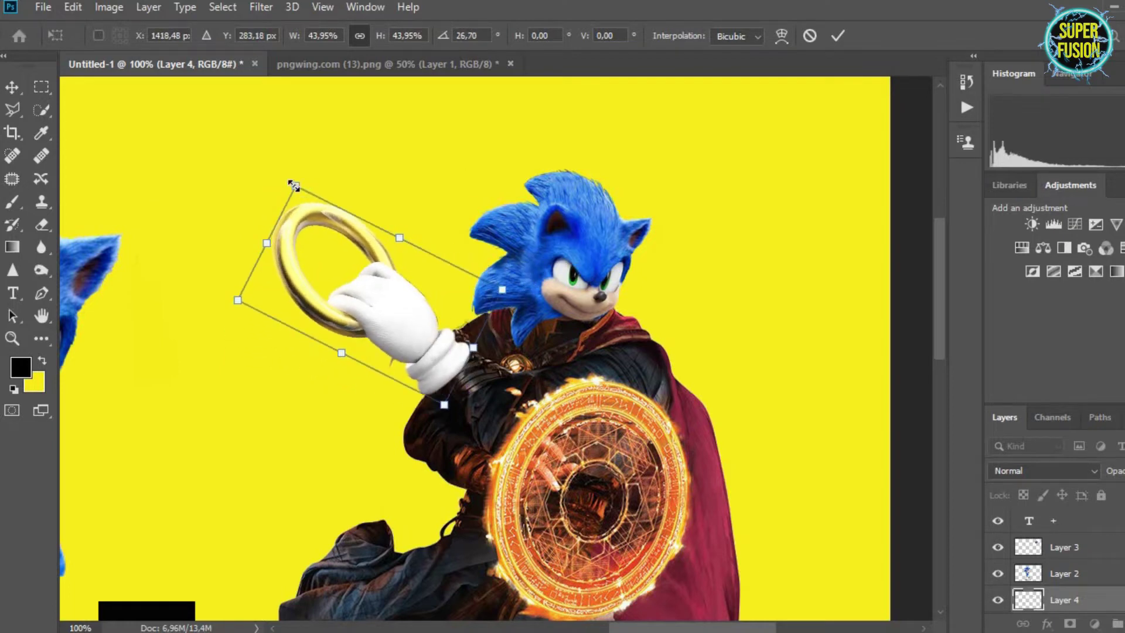
- Scale the glove and ring to 24.37%, rotate them to about 39° and align the cuff with the sleeve end
left_click_drag(295, 185, 351, 301)
left_click_drag(423, 352, 425, 328)
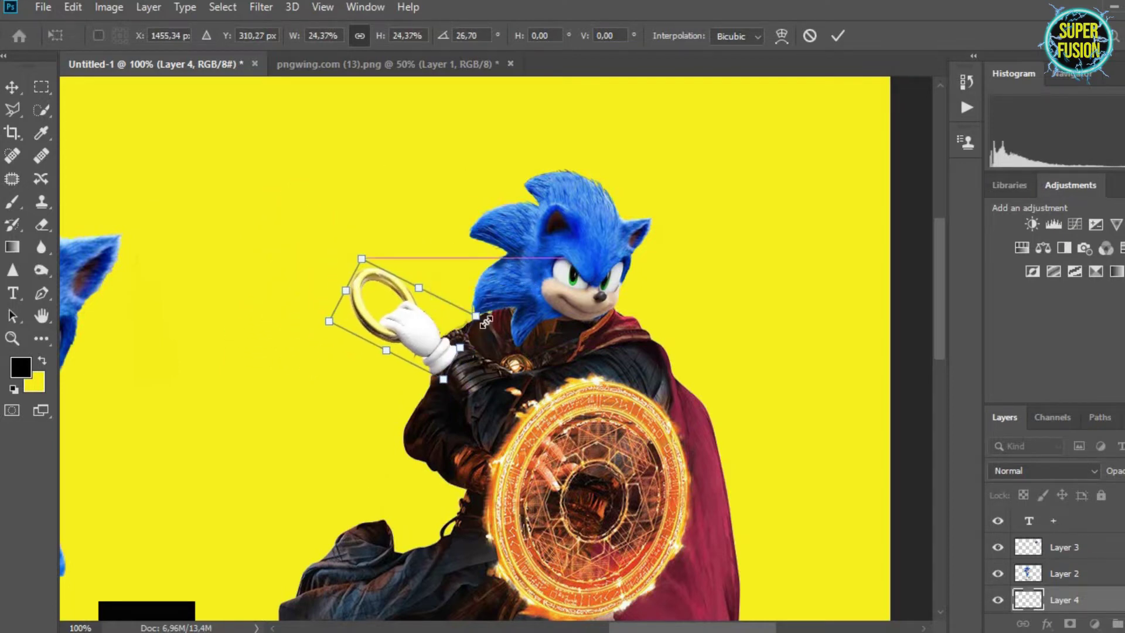
left_click_drag(497, 308, 495, 296)
left_click_drag(437, 342, 443, 337)
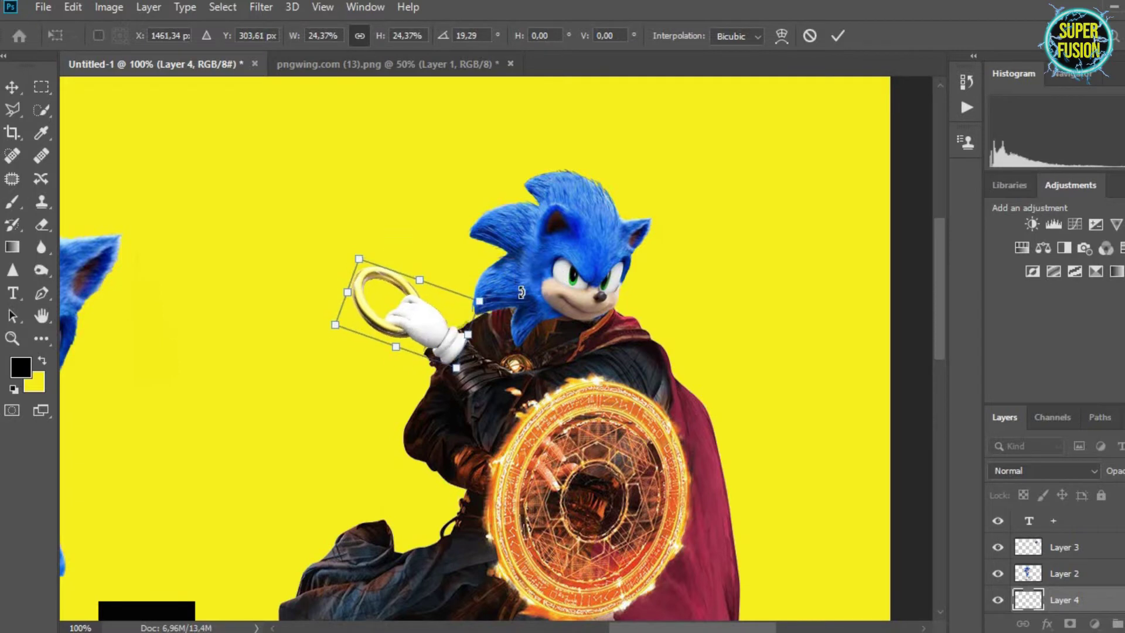
left_click_drag(523, 292, 522, 333)
left_click_drag(444, 339, 449, 327)
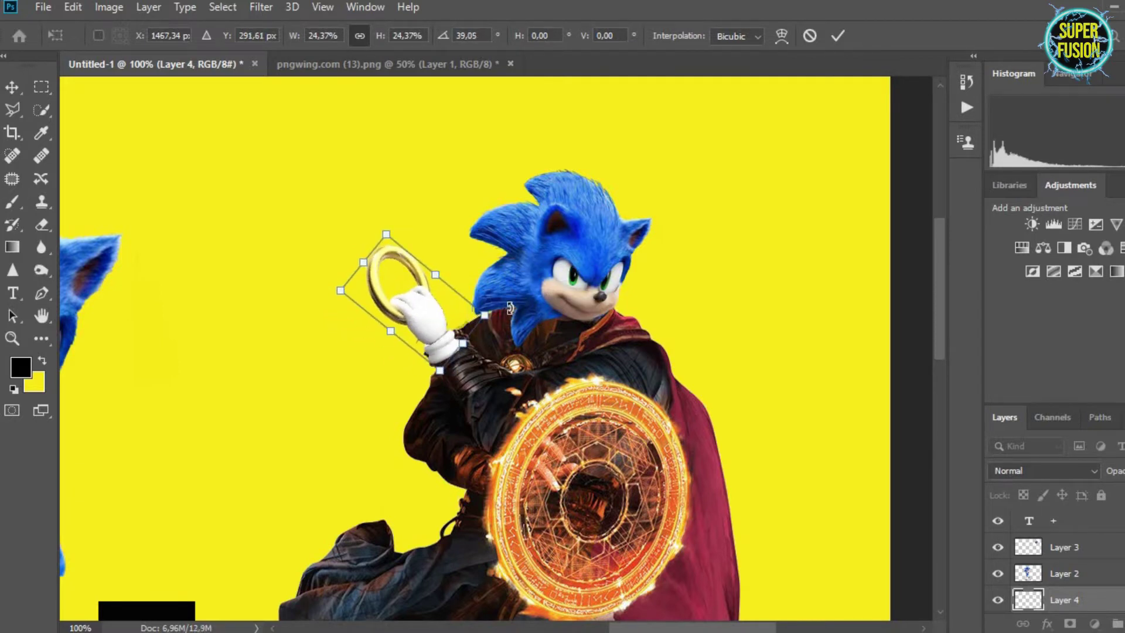
- Refine the glove's fit on the wrist with about 28% width, 30.32% height and 31.8° rotation, and apply the transform
left_click_drag(511, 309, 511, 300)
left_click_drag(380, 237, 377, 229)
left_click_drag(409, 296, 459, 346)
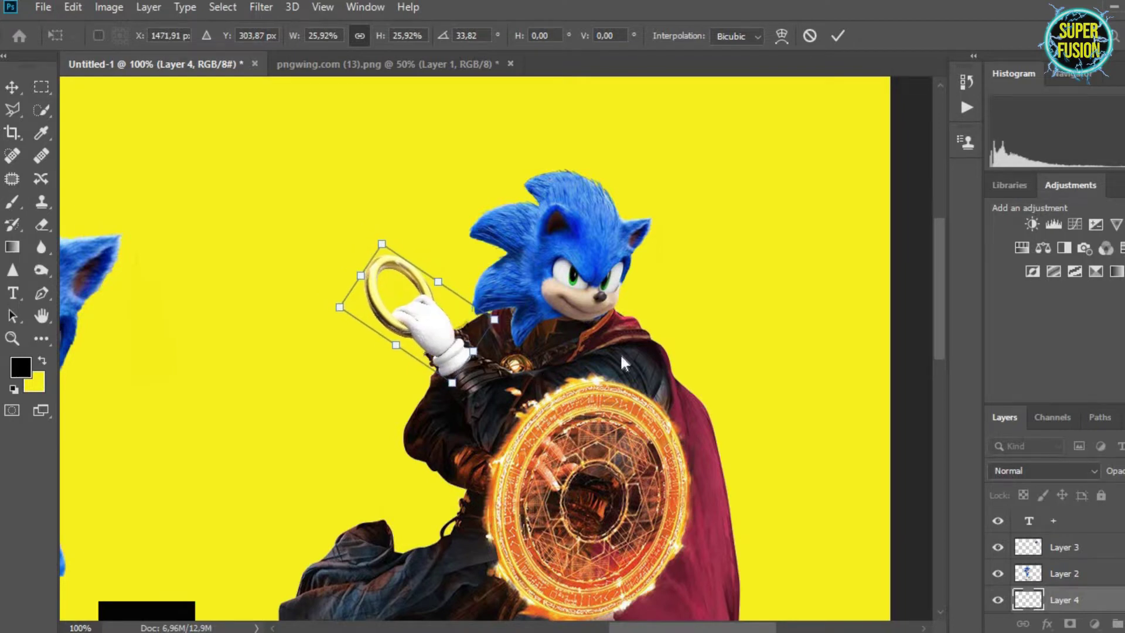
left_click_drag(385, 242, 376, 233)
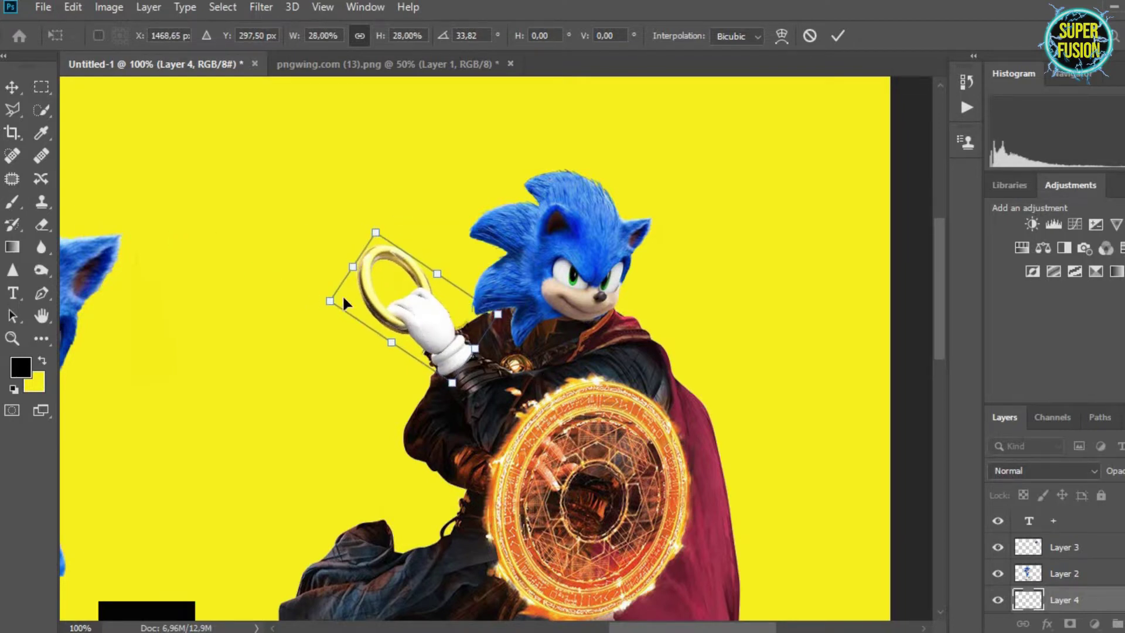
left_click_drag(388, 351, 387, 357)
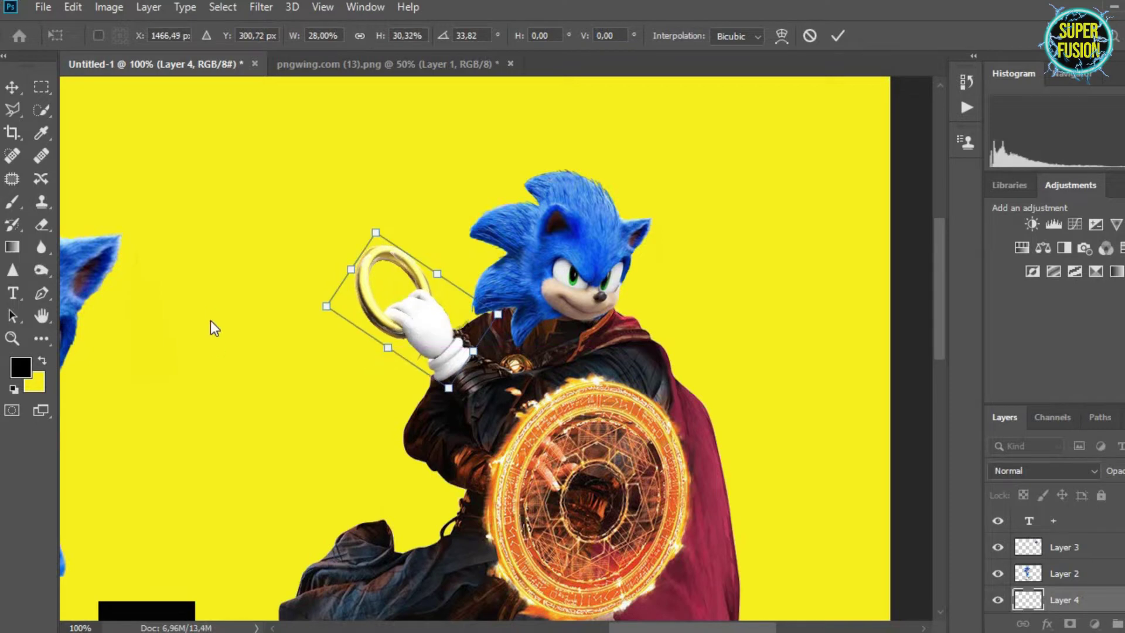
left_click_drag(377, 201, 376, 203)
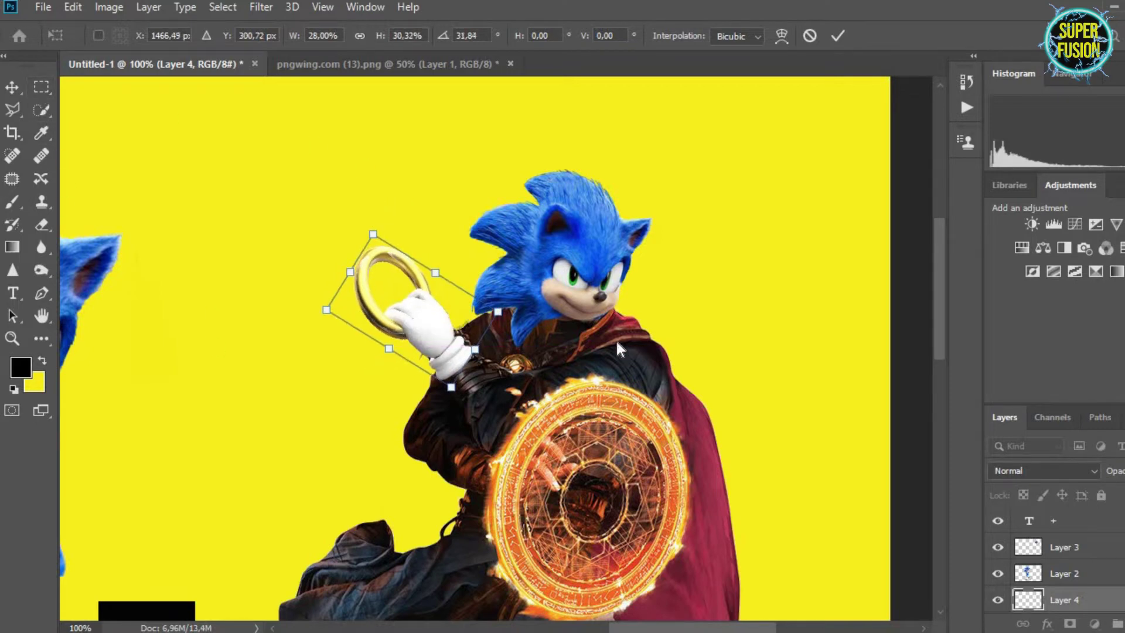
left_click_drag(469, 301, 469, 298)
left_click(39, 92)
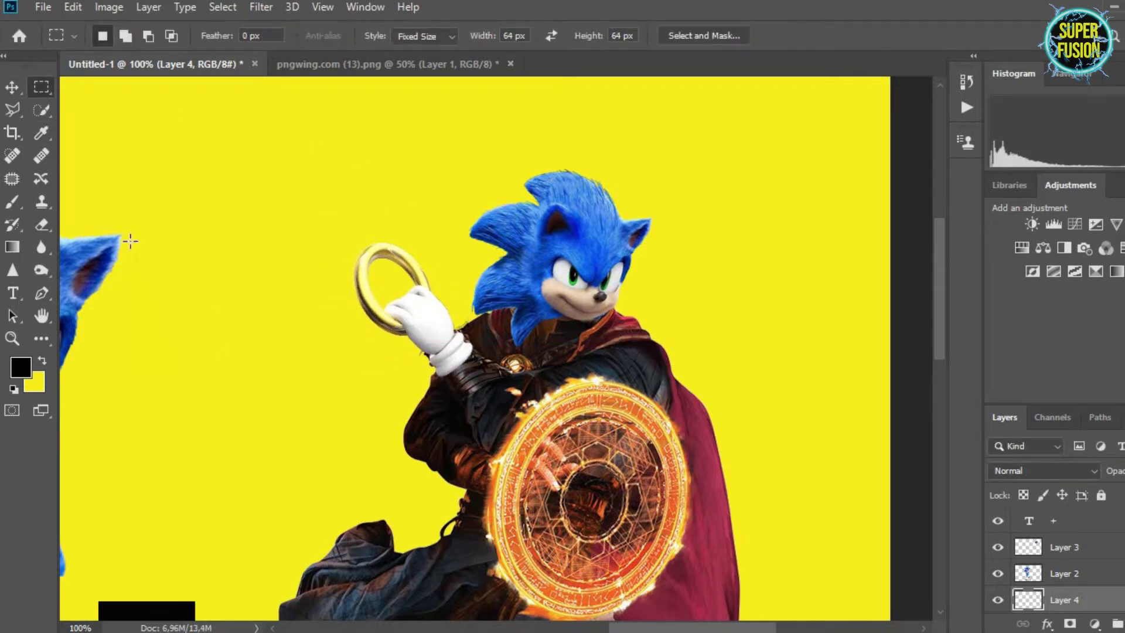
- Make Layer 1 copy the active layer in Untitled-1 and switch to the Move tool
left_click(41, 224)
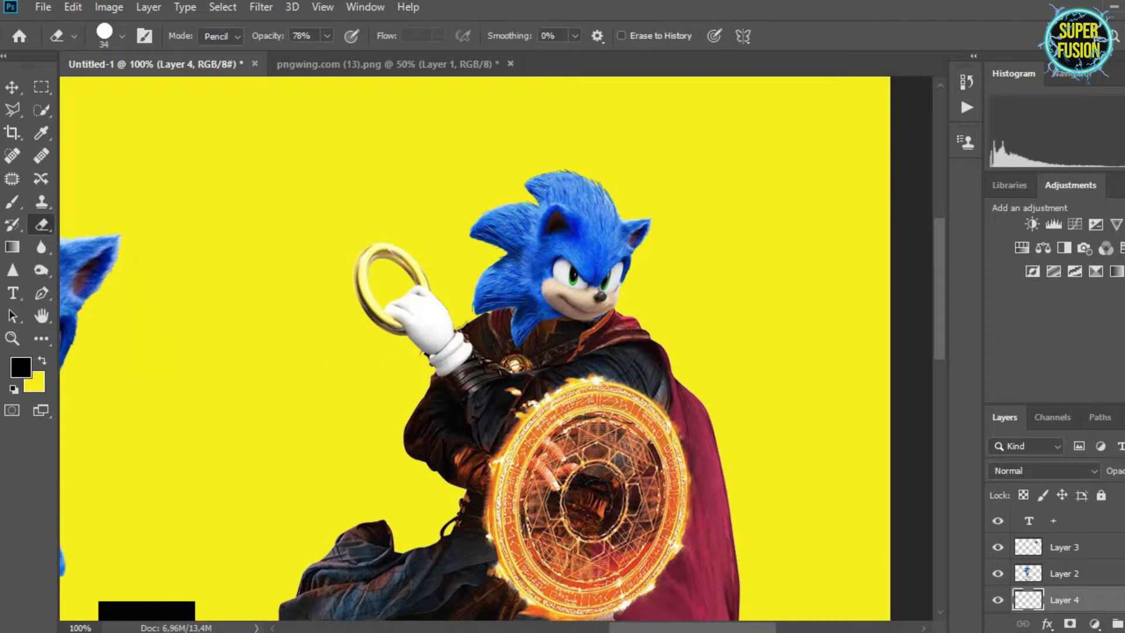
scroll(1095, 590, "down", 1)
left_click(1072, 600)
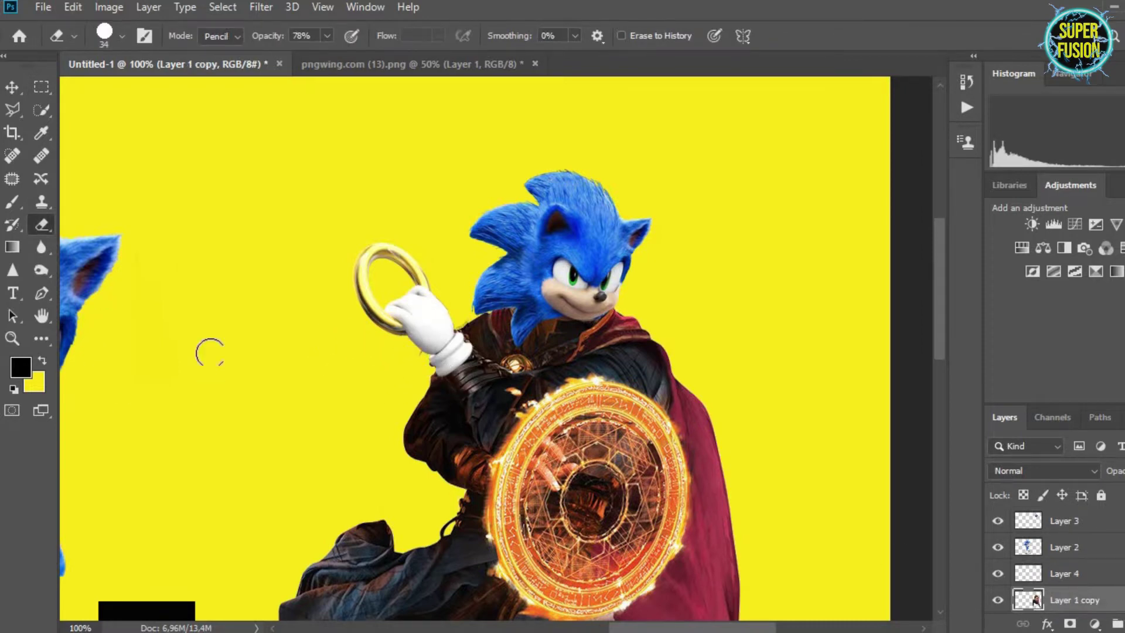
left_click(13, 89)
scroll(650, 450, "down", 2)
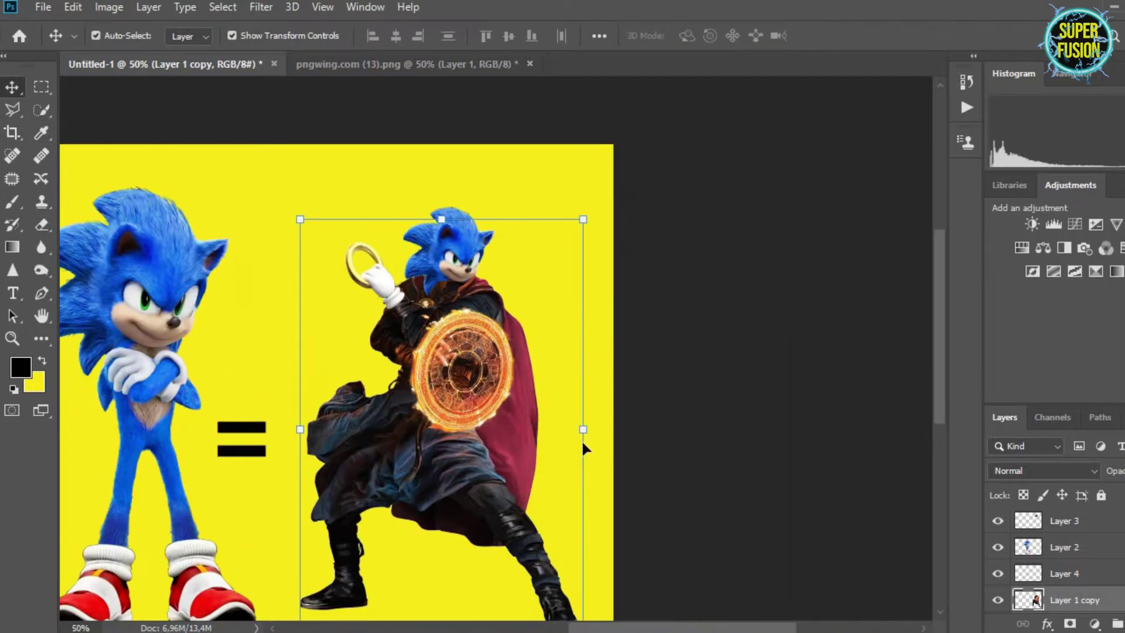
scroll(586, 448, "down", 2)
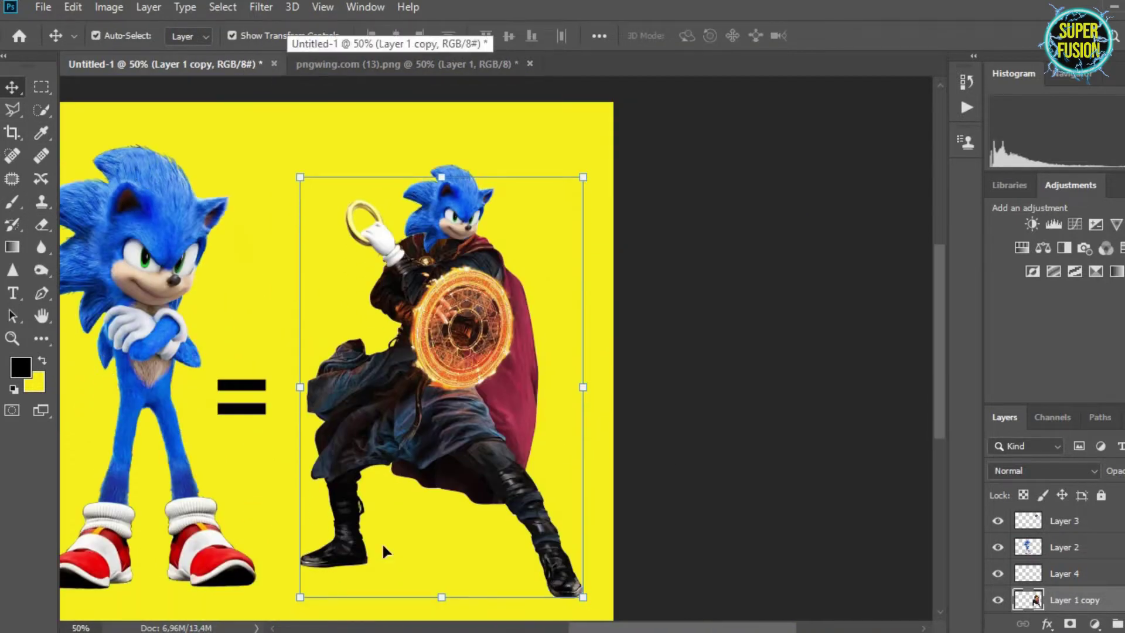
scroll(533, 586, "left", 5)
- In pngwing.com (13).png, drop the glove selection and quick-select the red shoe with its white sock that points sideways
left_click(371, 60)
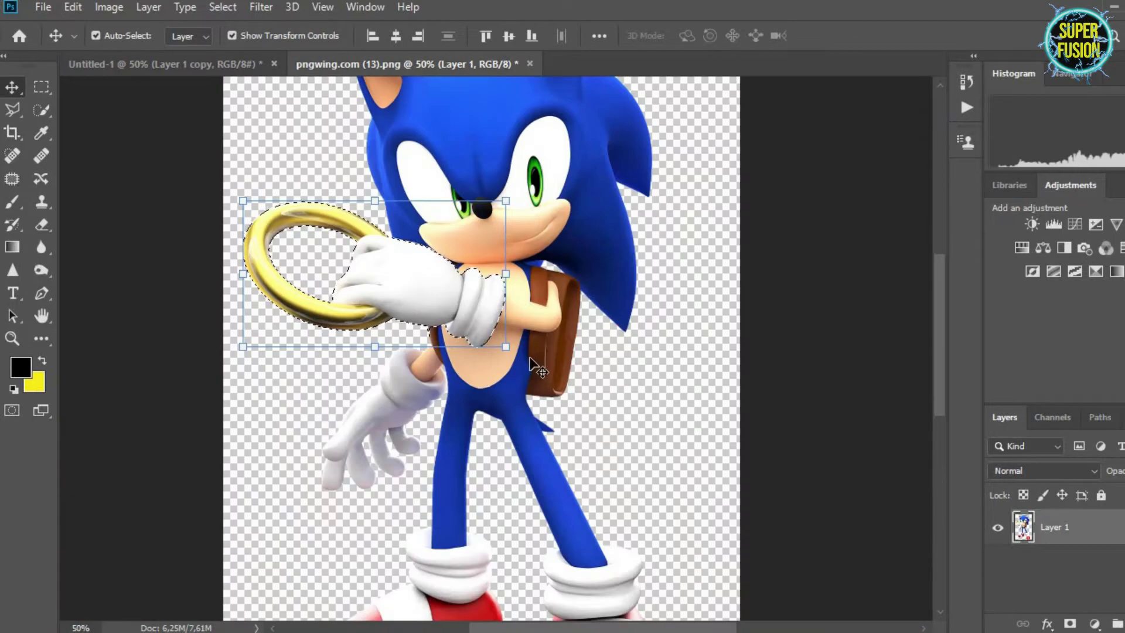
scroll(481, 346, "down", 5)
left_click(41, 110)
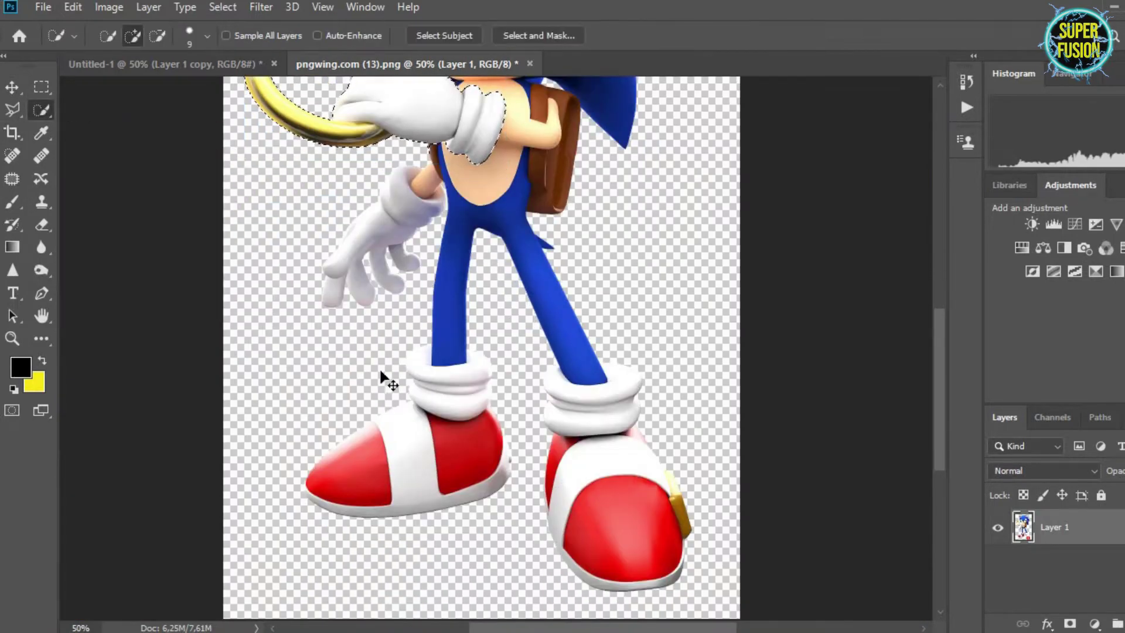
key("ctrl+d")
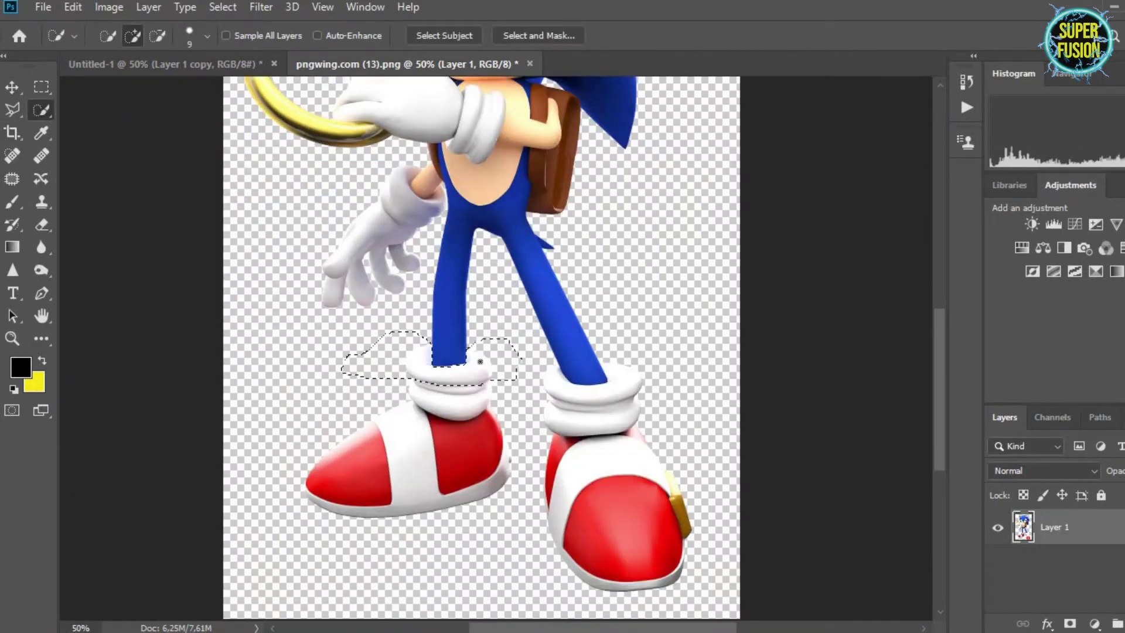
mouse_move(480, 361)
left_mouse_down()
mouse_move(465, 392)
mouse_move(464, 478)
mouse_move(401, 464)
mouse_move(354, 483)
mouse_move(438, 491)
mouse_move(472, 495)
left_mouse_up()
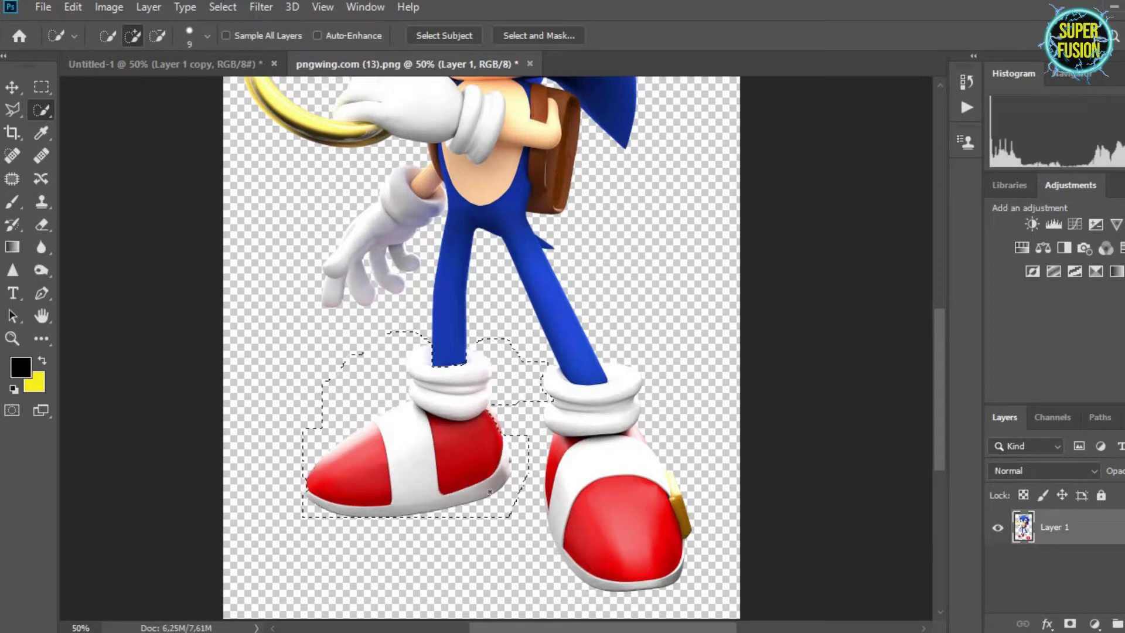
- Move the selected shoe and sock into Untitled-1 near the caped figure's front boot and scale it to 93.91%
left_click(13, 87)
left_click_drag(435, 406, 622, 539)
mouse_move(732, 469)
left_mouse_down()
mouse_move(683, 502)
mouse_move(719, 481)
left_mouse_up()
left_click(639, 513, "ctrl")
left_click(639, 514, "ctrl")
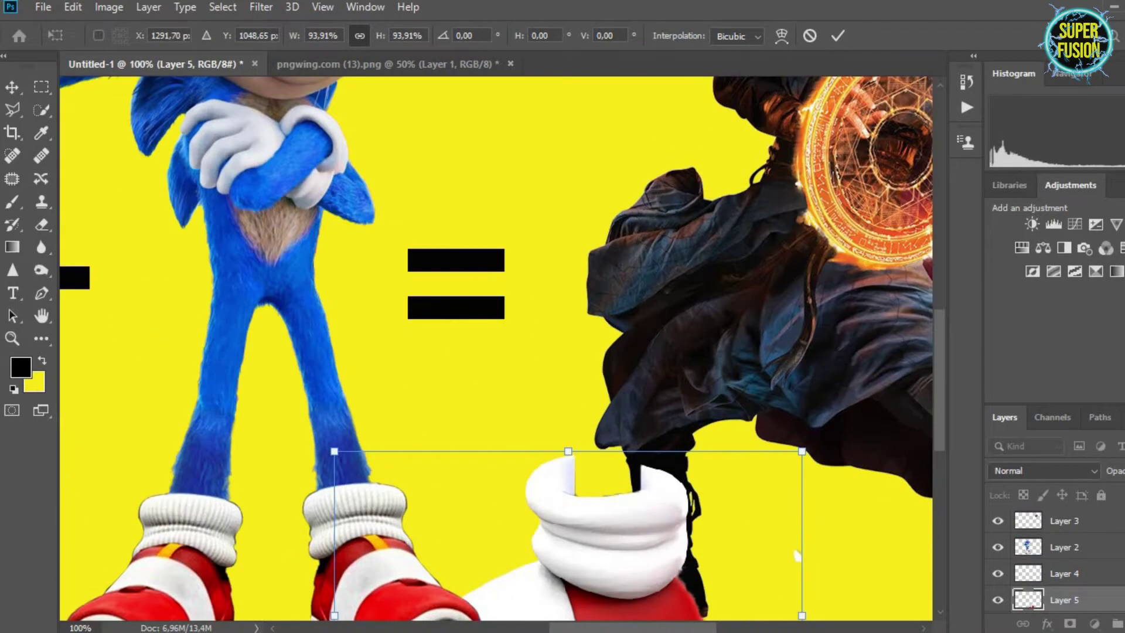
- Erase the inner opening of the sock on Layer 5 and shift the shoe about 0.556 in towards the leg
left_click(44, 227)
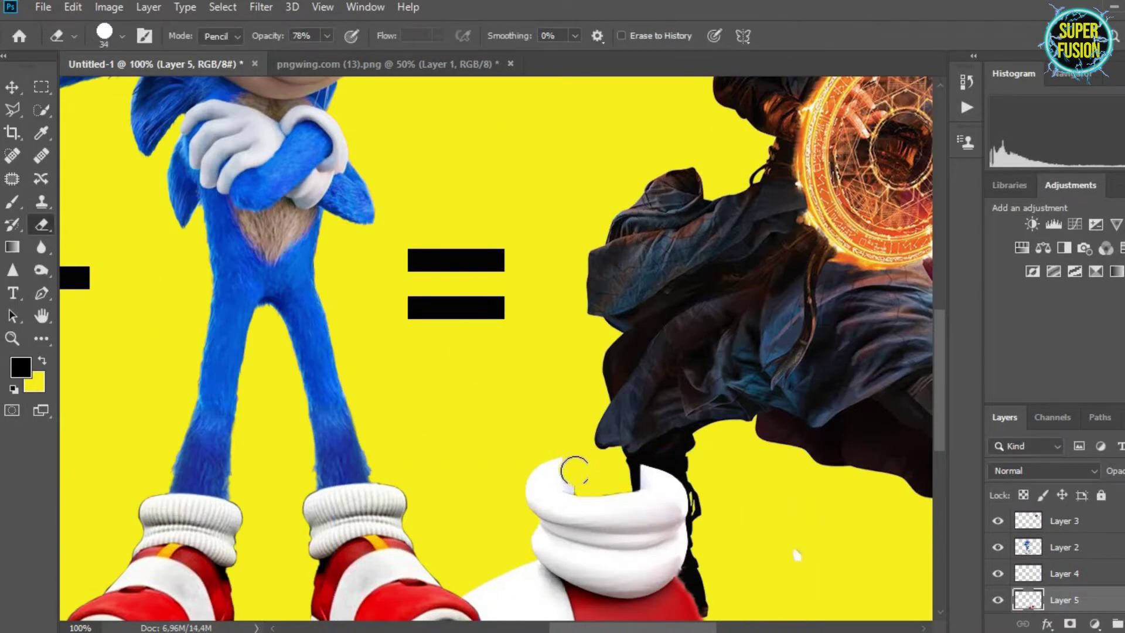
mouse_move(582, 488)
left_mouse_down()
mouse_move(630, 486)
mouse_move(641, 472)
mouse_move(638, 494)
left_mouse_up()
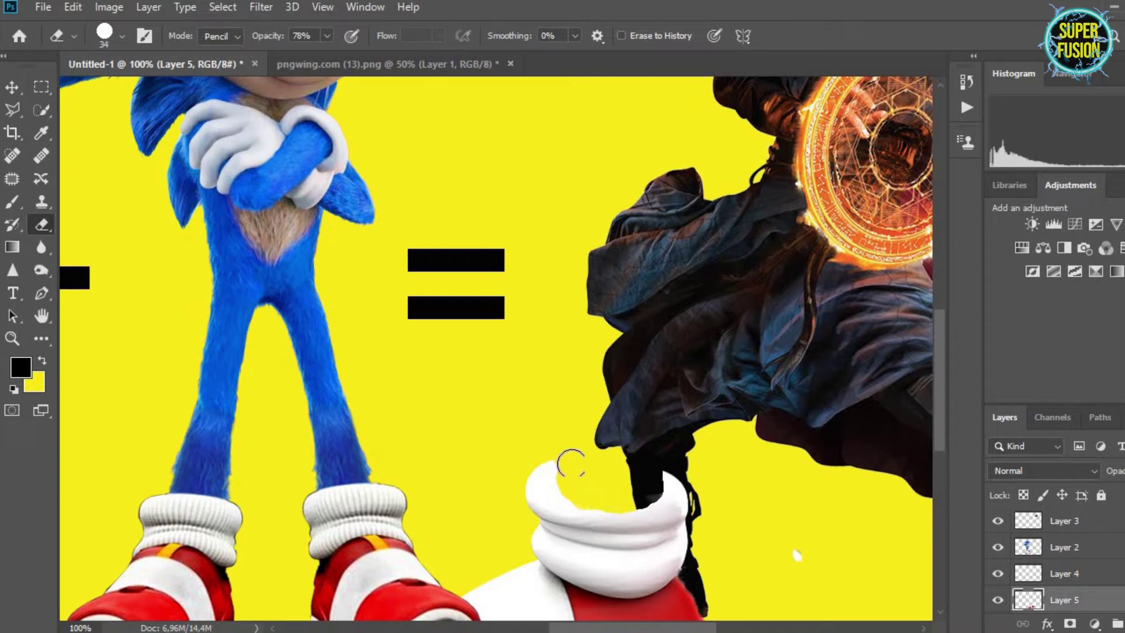
left_click(7, 89)
left_click_drag(644, 566, 681, 566)
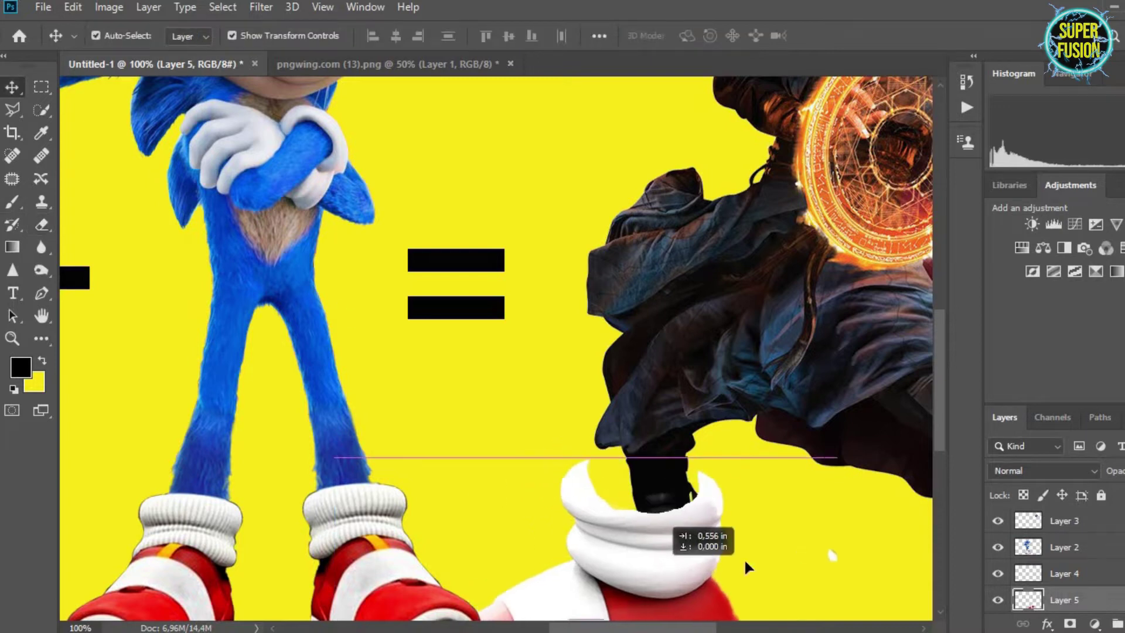
- Scale the shoe on Layer 5 down to 39.14% beside the caped figure's front boot
left_click_drag(839, 459, 657, 584)
scroll(541, 568, "down", 5)
left_click_drag(534, 531, 659, 424)
left_click_drag(780, 329, 659, 394)
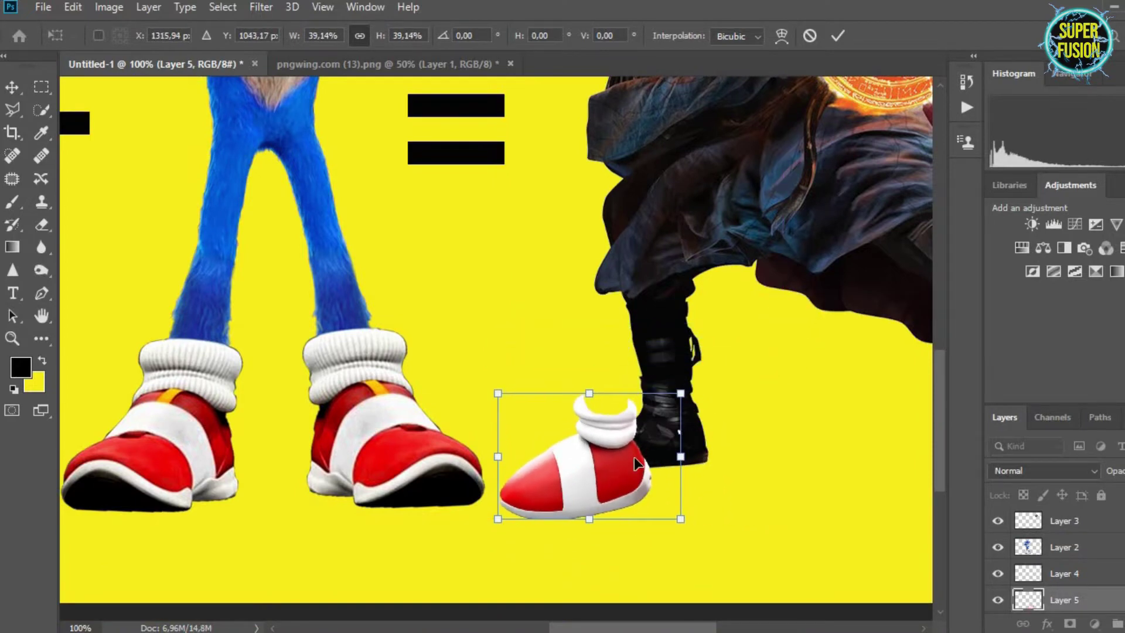
- Place the shoe over the front boot, rotate it to about 1.9° and scale it to 39.89%
left_click_drag(607, 470, 678, 441)
left_click_drag(766, 350, 770, 358)
left_click_drag(692, 410, 686, 407)
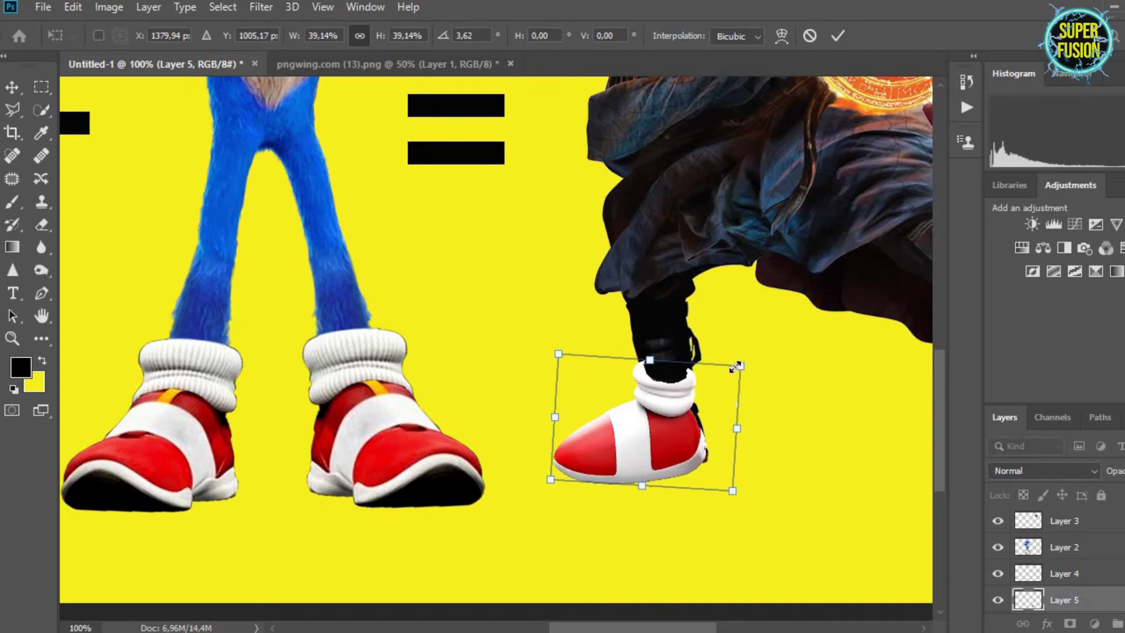
left_click_drag(741, 366, 758, 353)
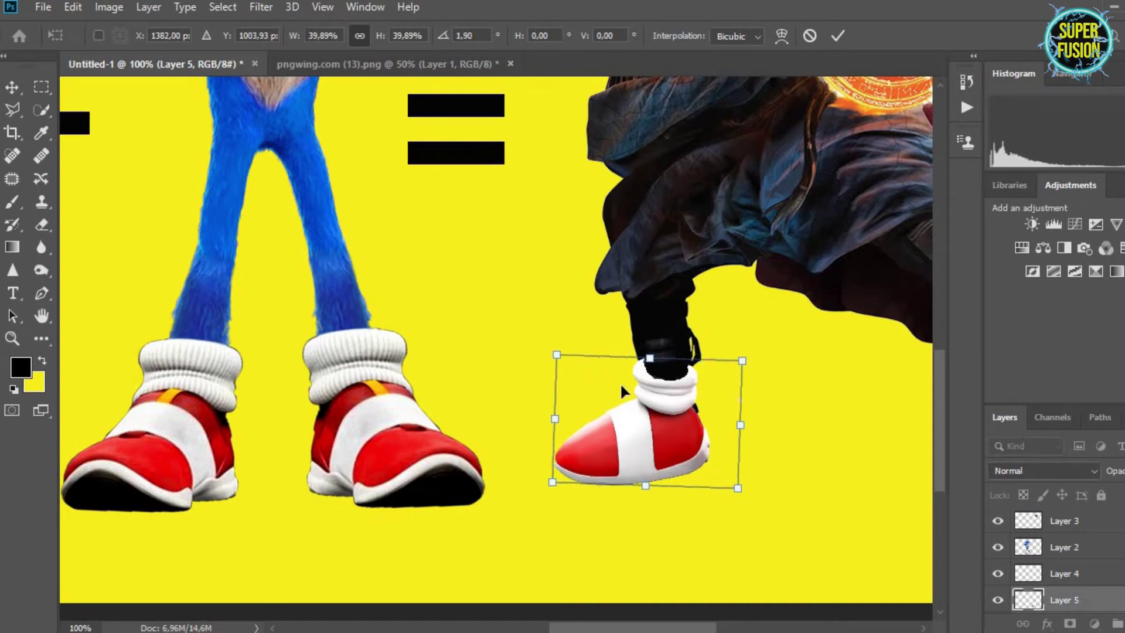
- Scale the shoe to 40.81%, rotate it to about -0.61°, raise it about 0.44 in on the leg and apply the transform
left_click(620, 298, "alt")
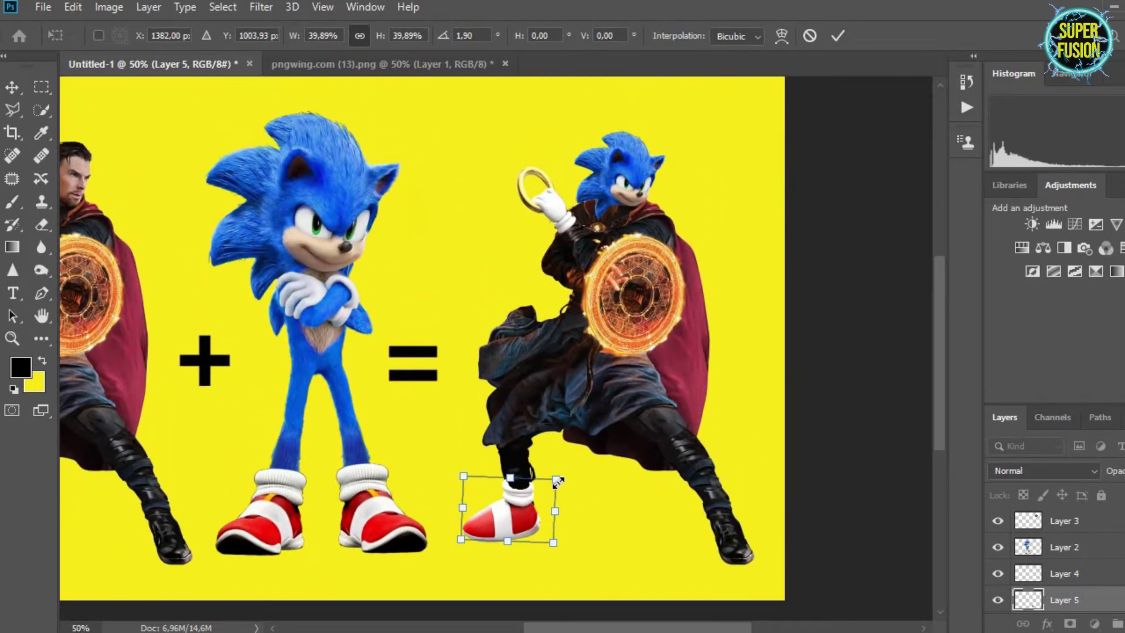
left_click_drag(558, 483, 578, 468)
left_click_drag(528, 520, 527, 506)
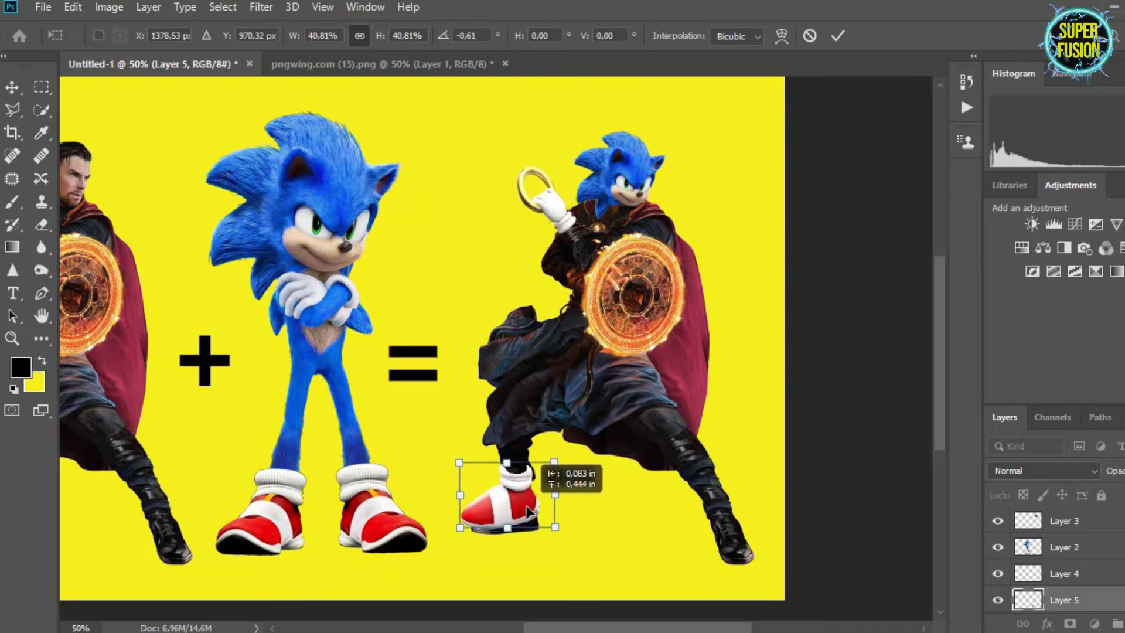
left_click(41, 225)
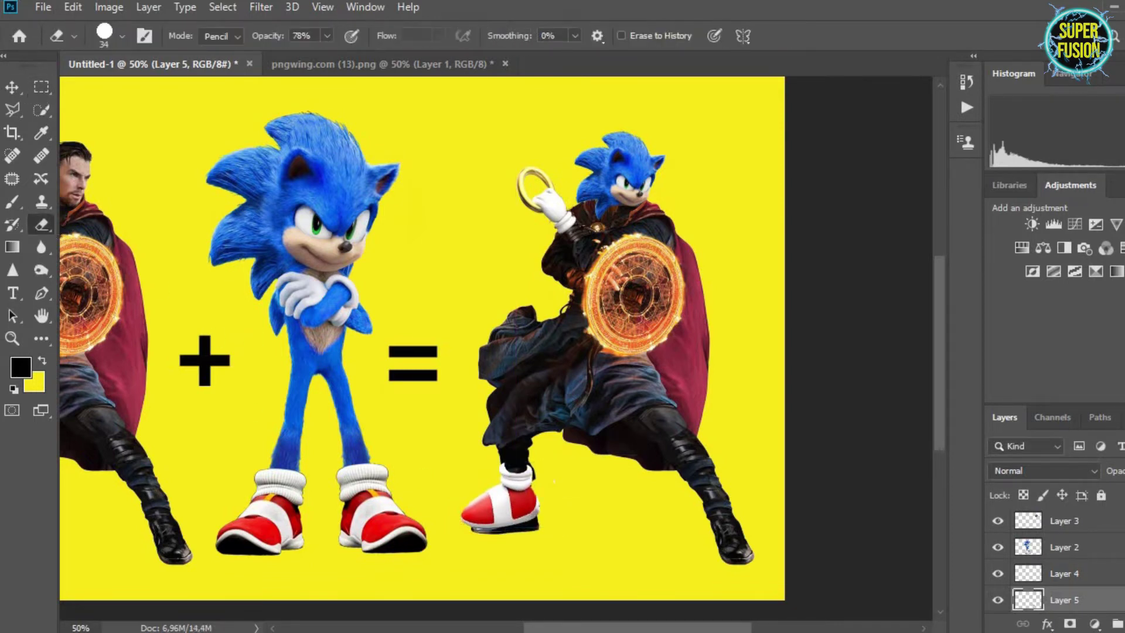
- Erase the remains of the original front boot around the shoe on Layer 1 copy
scroll(1074, 597, "down", 2)
left_click(1087, 574)
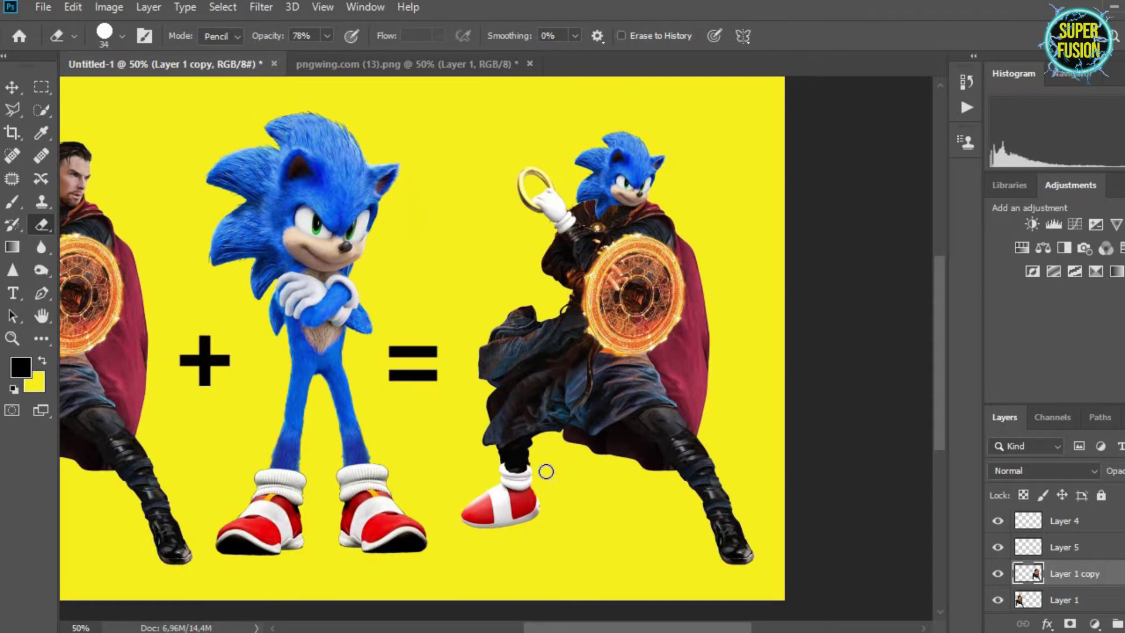
left_click(542, 477, "ctrl")
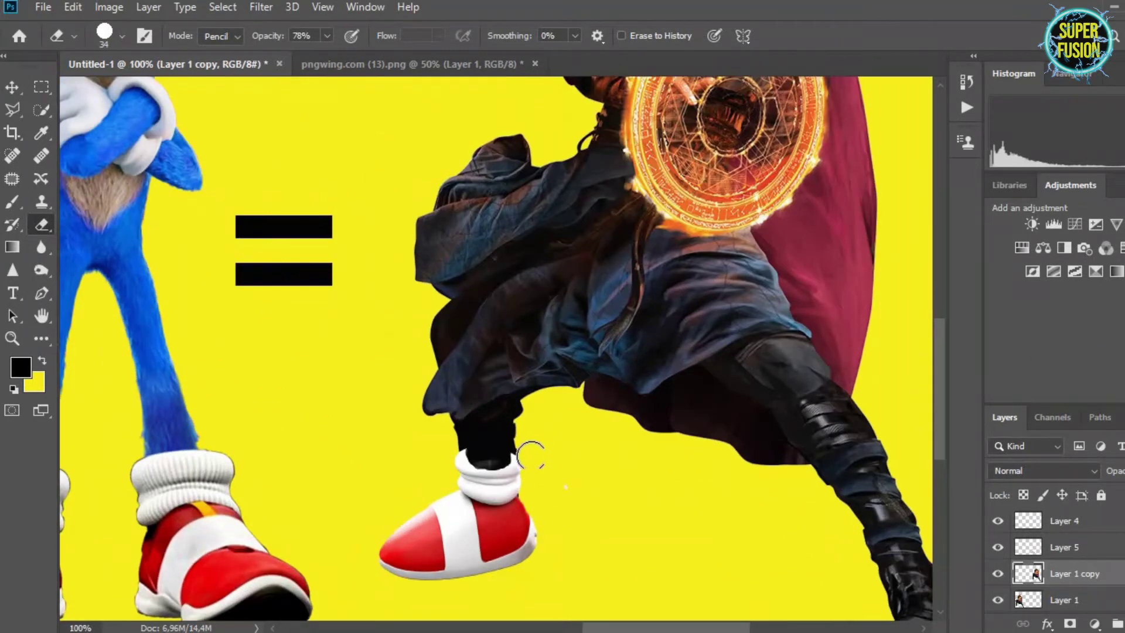
- Warp the upper edge of the sock on Layer 5 slightly down and outwards around the leg, and apply the warp
key("v")
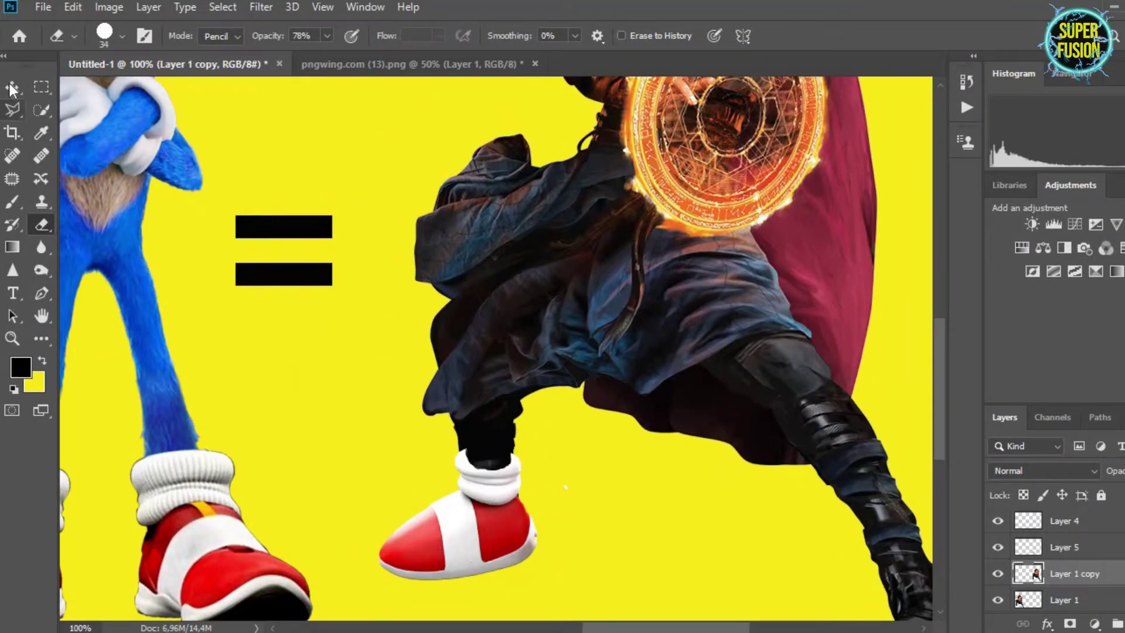
left_click(459, 548)
key("ctrl+t")
left_click(782, 36)
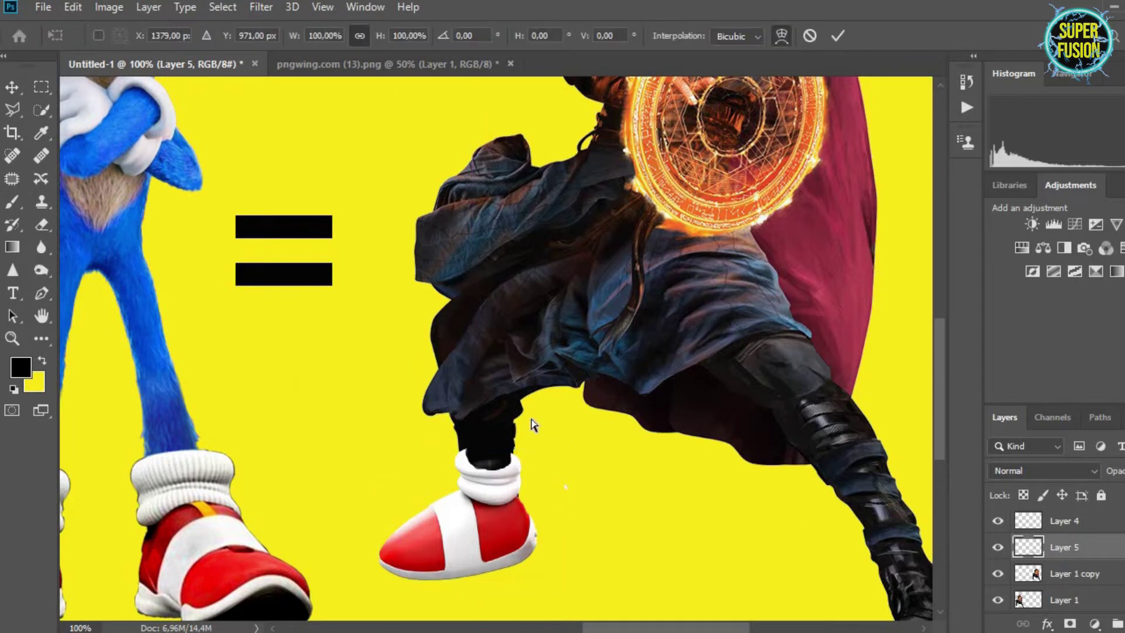
left_click_drag(441, 457, 433, 463)
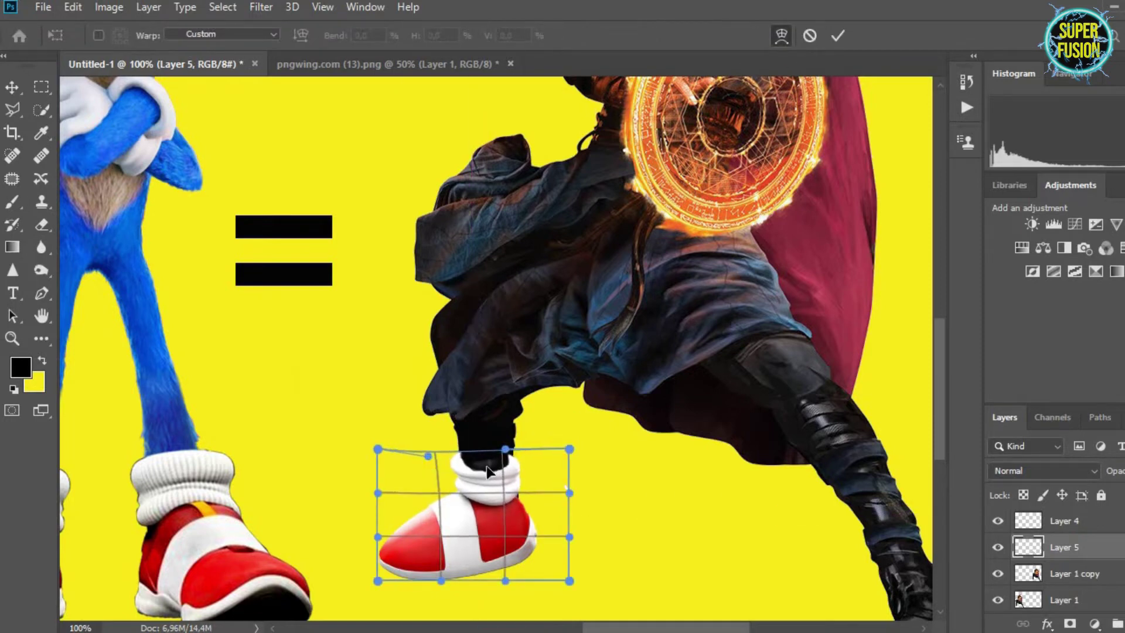
left_click_drag(505, 449, 513, 453)
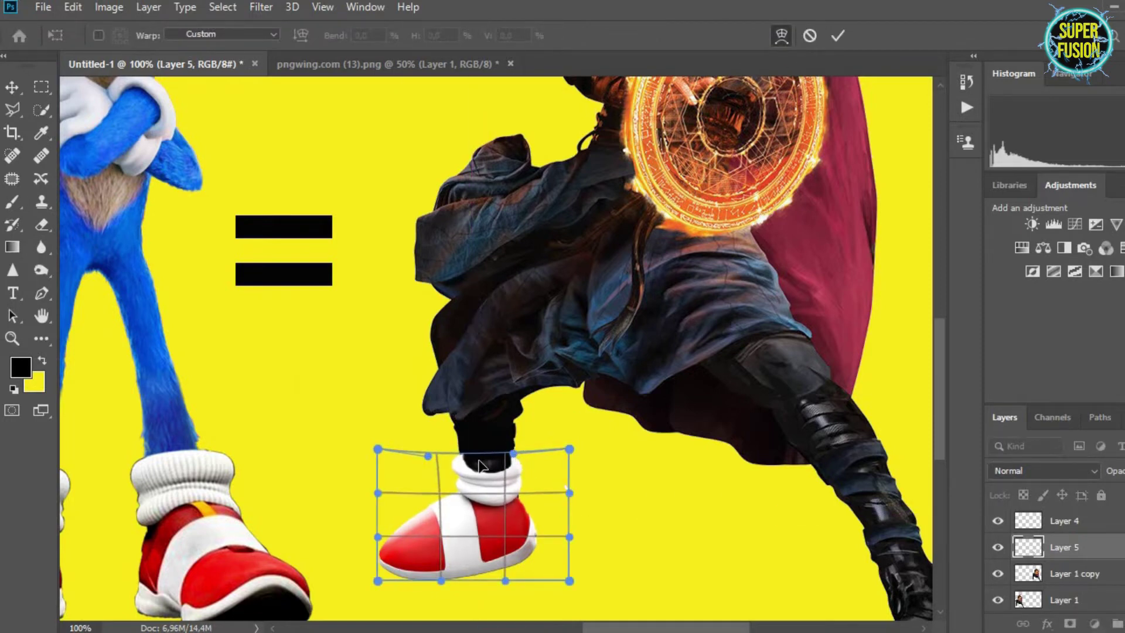
left_click_drag(429, 457, 422, 459)
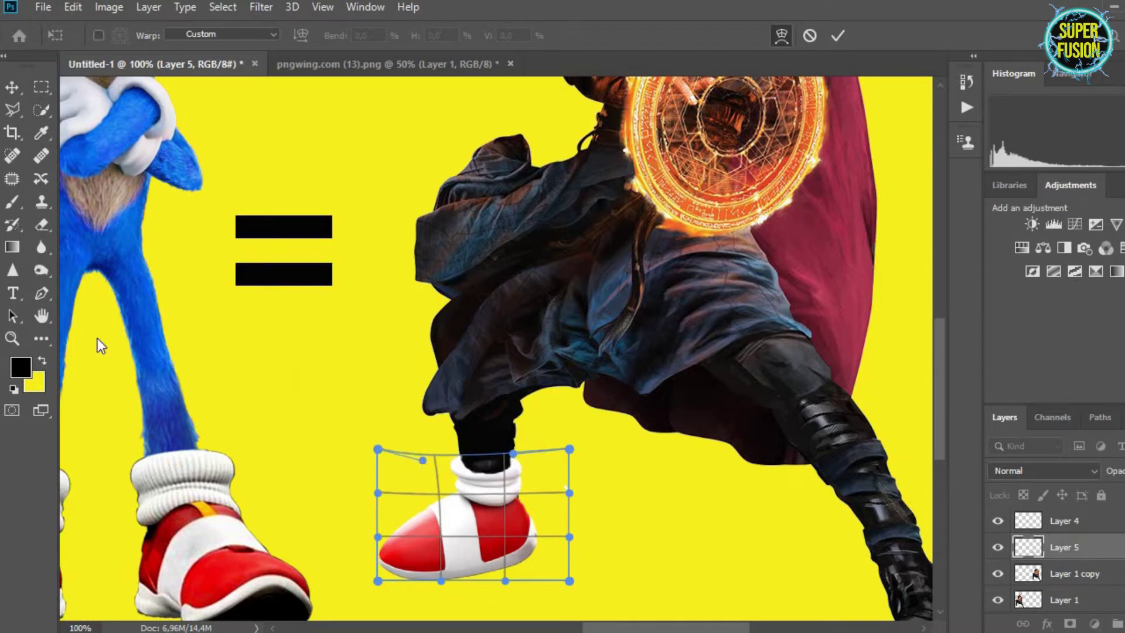
left_click_drag(512, 456, 515, 459)
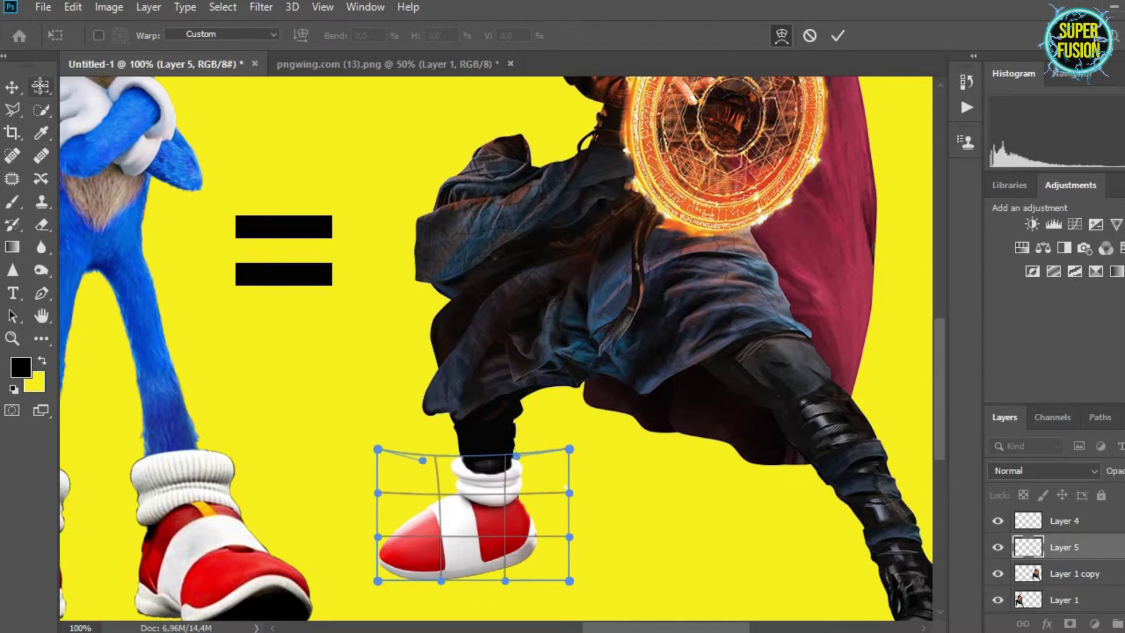
key("Return")
key("m")
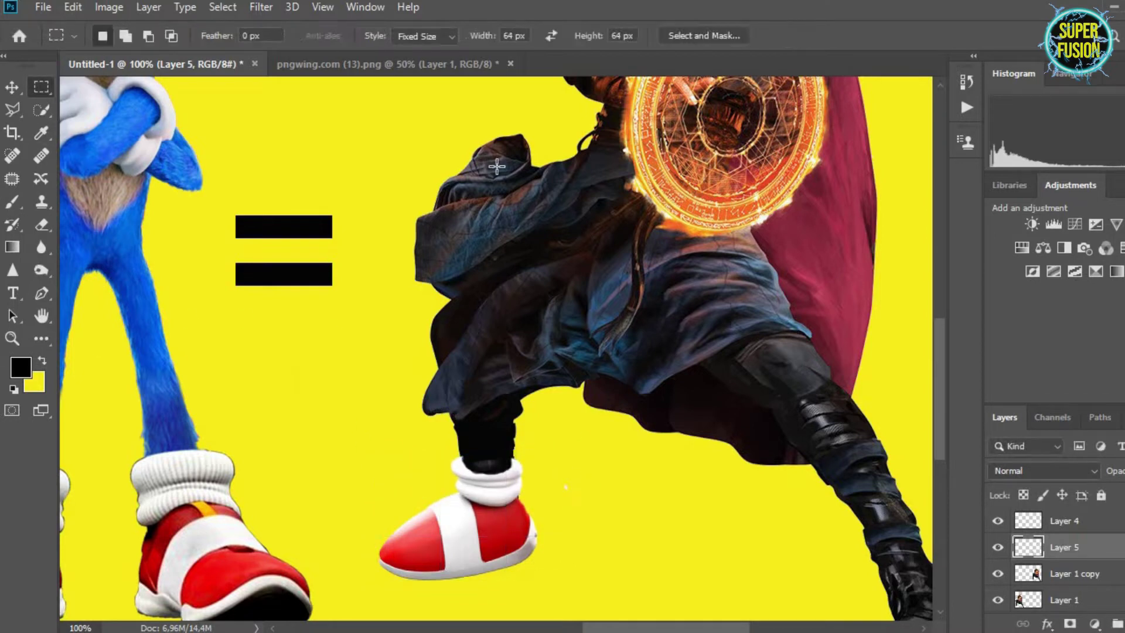
left_click(41, 224)
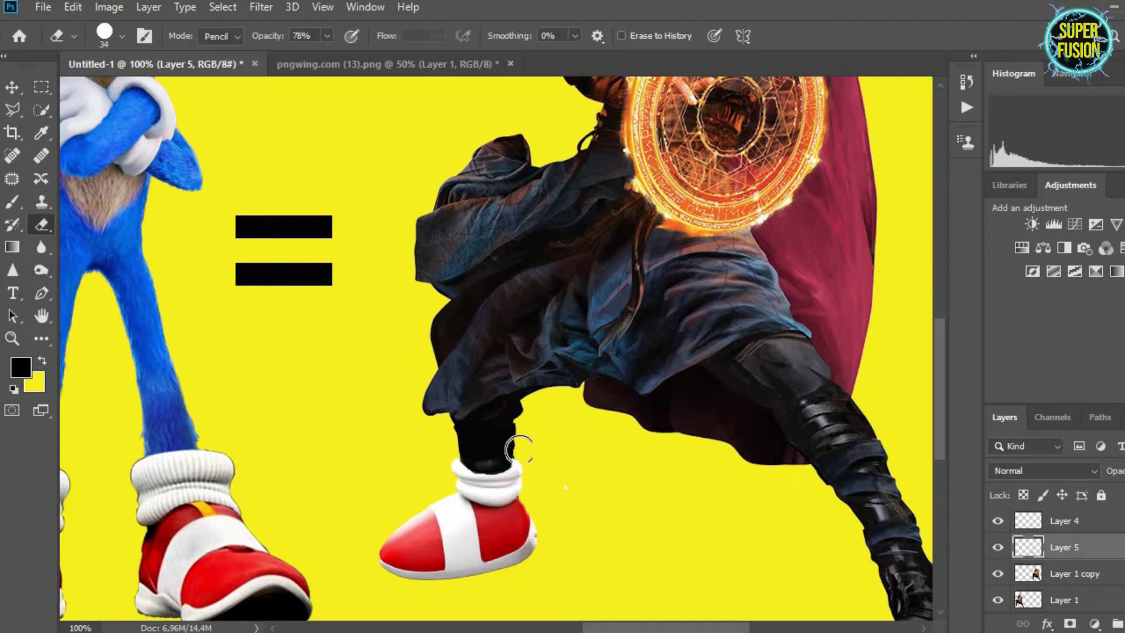
- In pngwing.com (13).png, drop the old shoe selection and select the other shoe with its sock, leaving out the blue leg
left_click(12, 87)
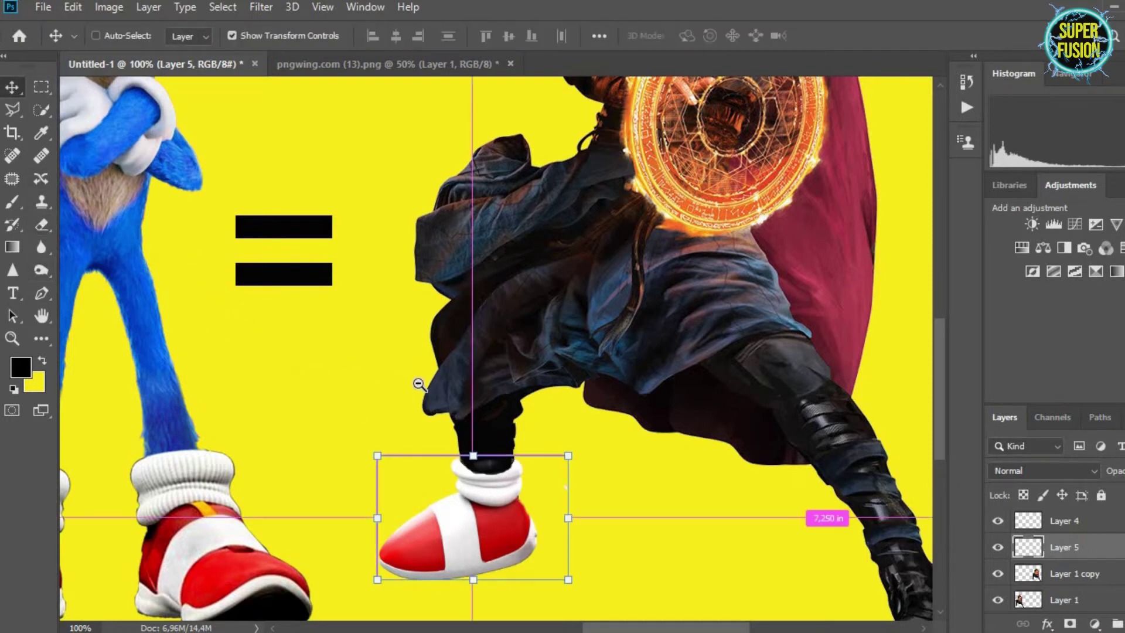
left_click(417, 381, "ctrl+alt")
left_click(386, 377, "ctrl+alt")
left_click(449, 66)
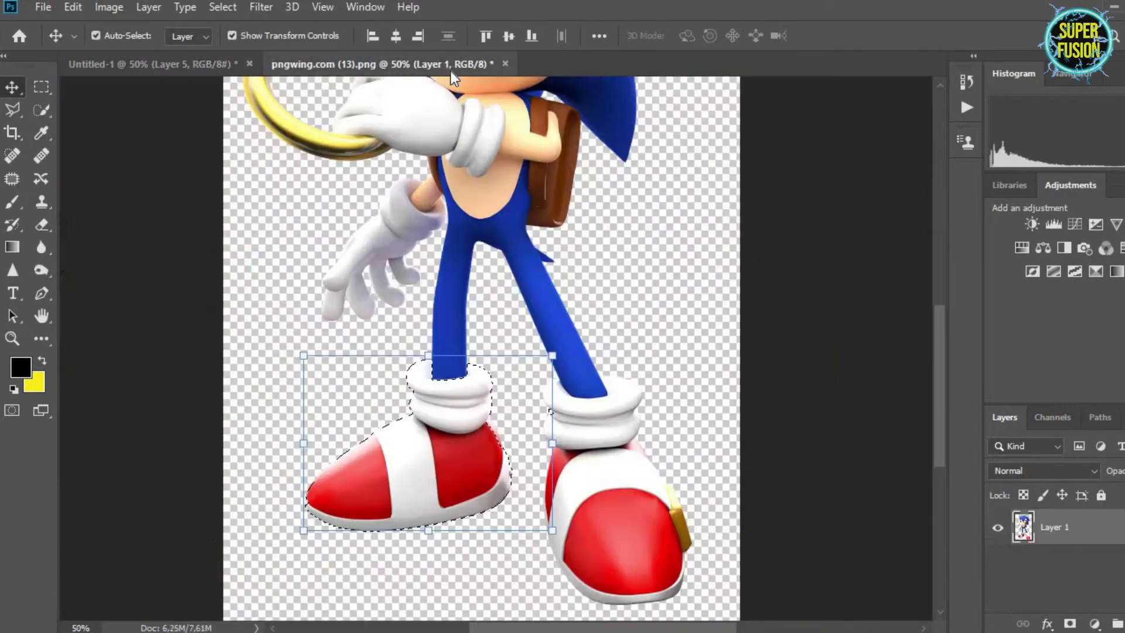
left_click(41, 109)
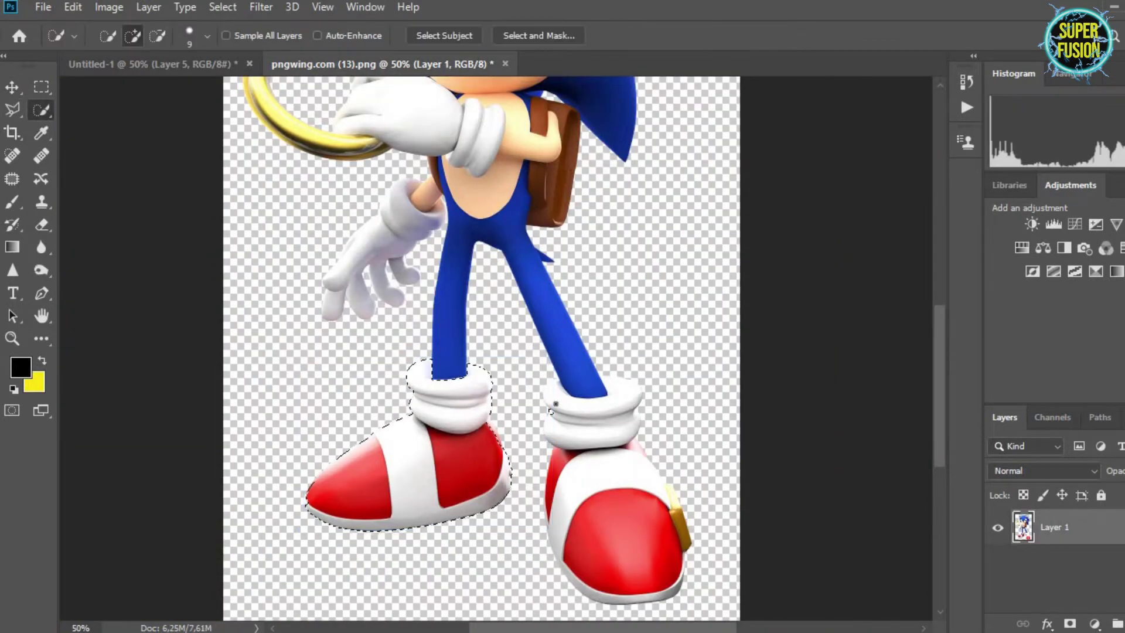
key("ctrl+d")
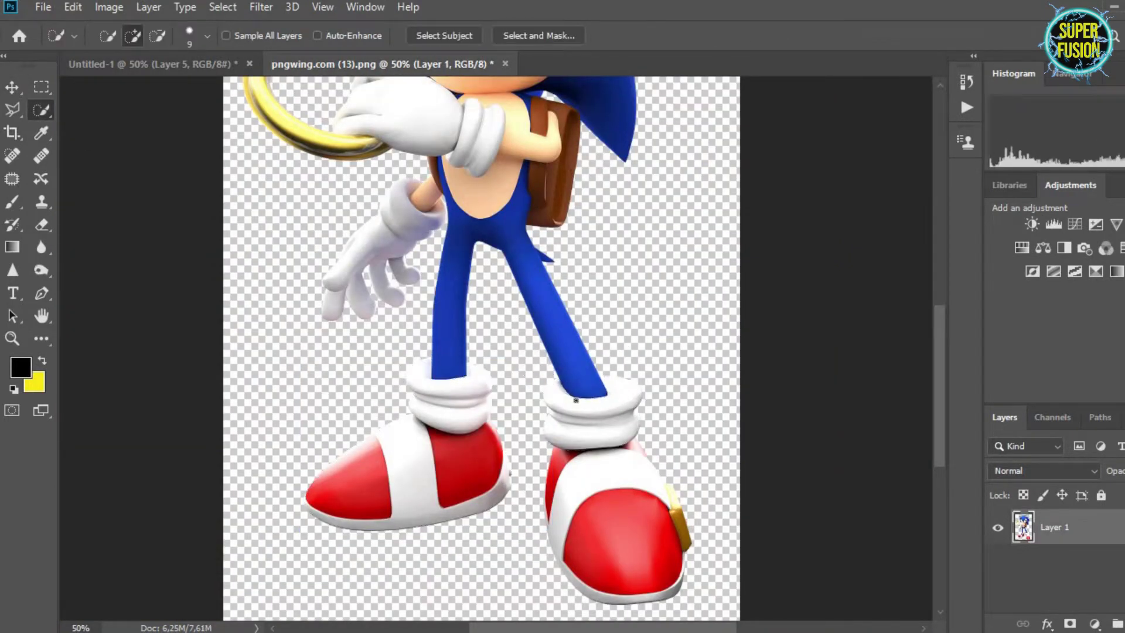
mouse_move(627, 422)
left_mouse_down()
mouse_move(586, 411)
mouse_move(563, 457)
mouse_move(589, 444)
left_mouse_up()
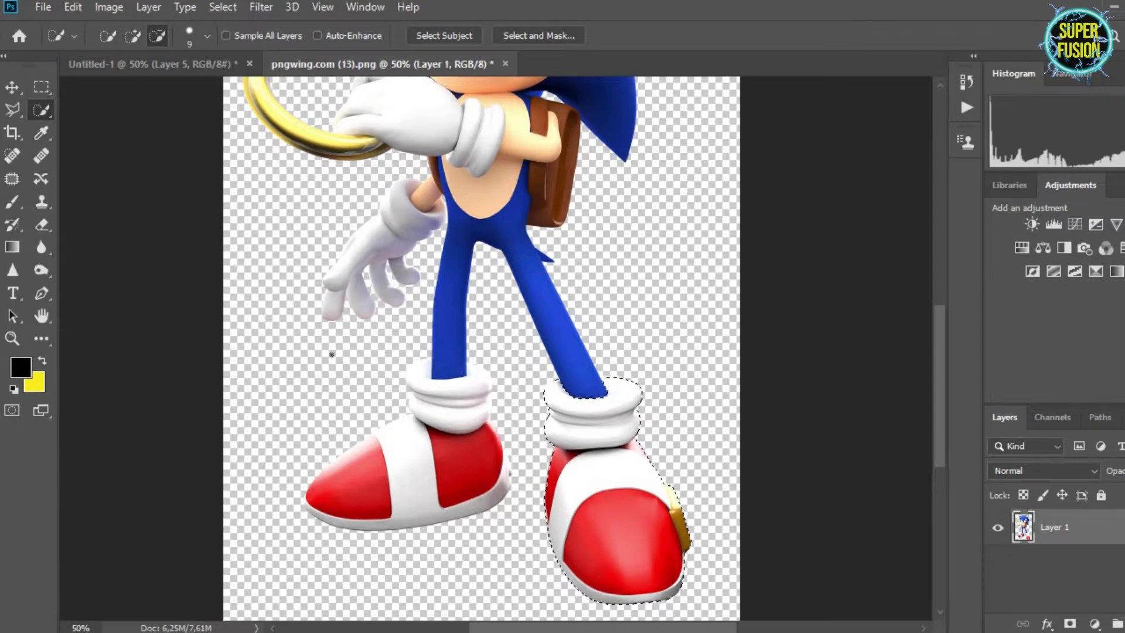
- Bring the selected shoe into Untitled-1, scale it to 54.27% beside the caped figure's rear boot and rotate it to about -3.84°
key("v")
left_click_drag(472, 281, 697, 493)
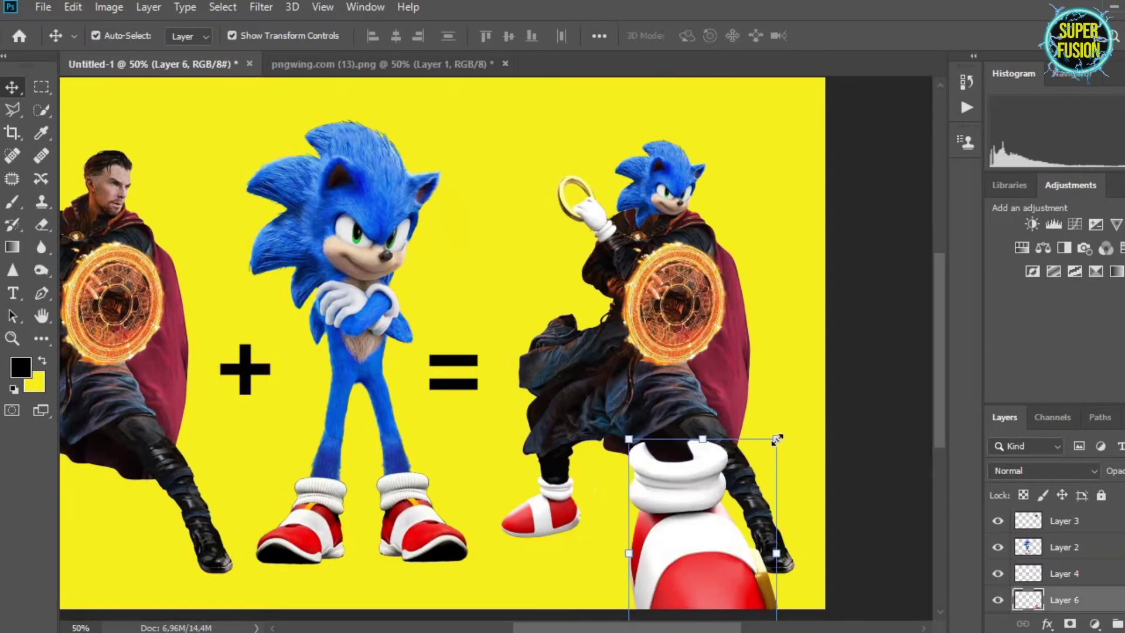
left_click_drag(777, 439, 711, 543)
left_click_drag(688, 587, 759, 519)
left_click_drag(801, 454, 799, 442)
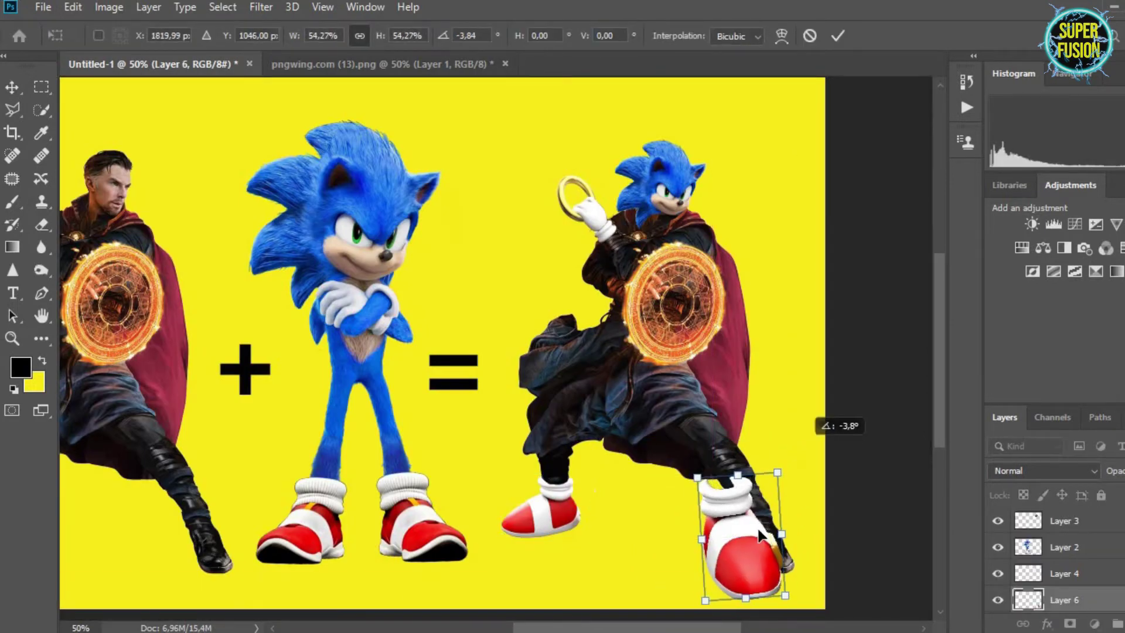
- Scale the new shoe on Layer 6 to 36.93%, place it over the rear boot and apply the transform
left_click_drag(736, 561, 753, 558)
left_click_drag(796, 470, 771, 510)
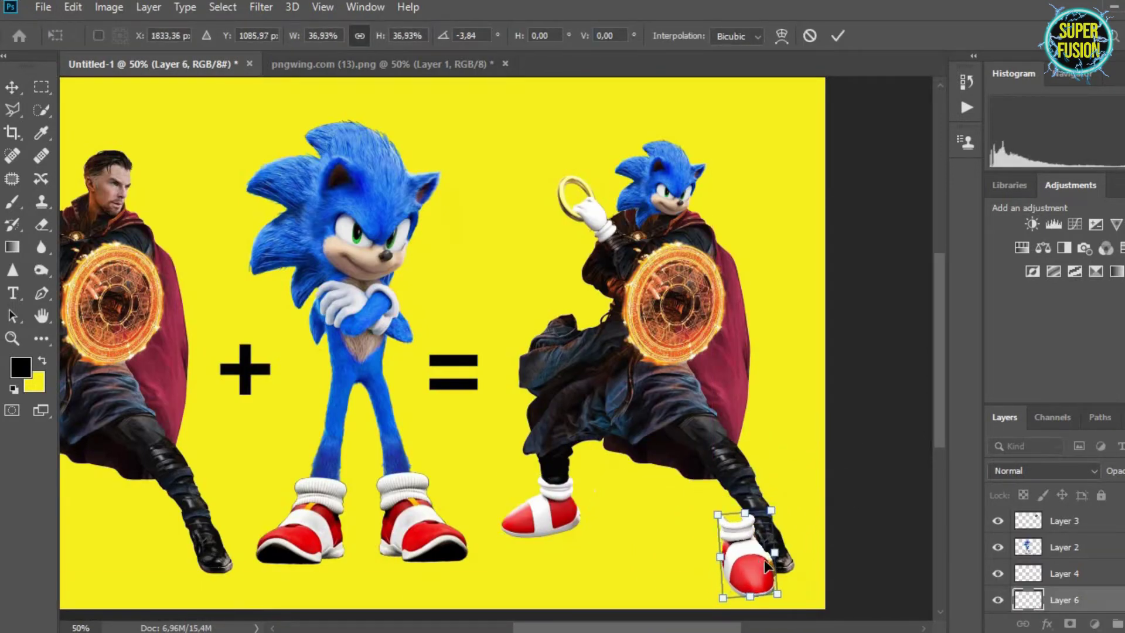
left_click_drag(766, 566, 783, 561)
key("ctrl+plus")
key("ctrl+plus")
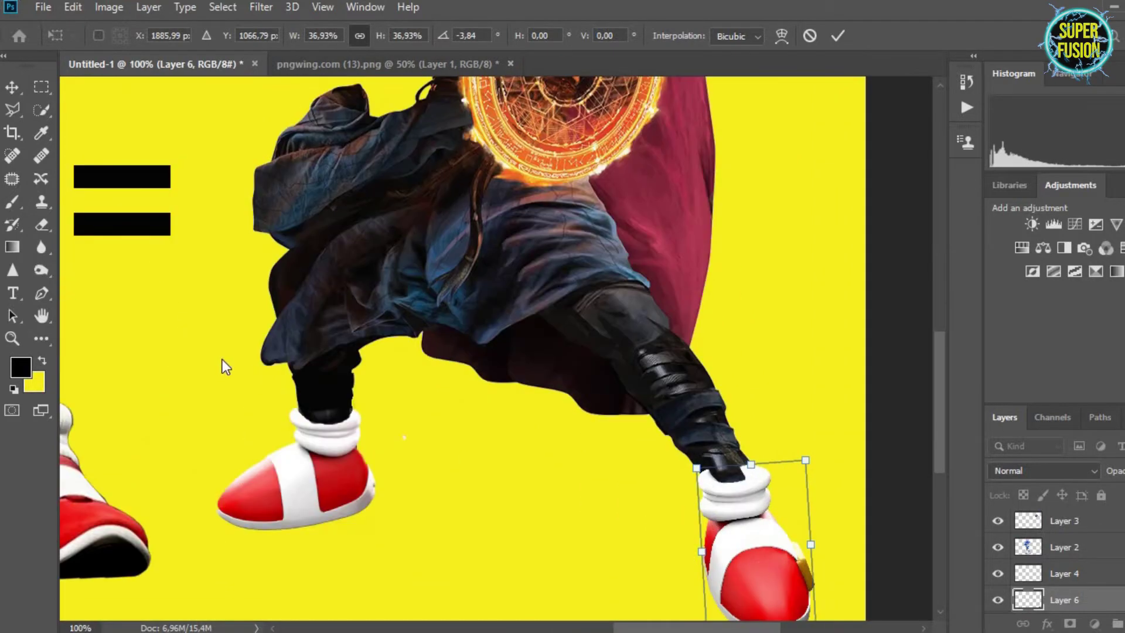
left_click(41, 224)
- Hide Layer 6, erase the rear boot's foot below the ankle on Layer 1 copy, and show Layer 6 again
left_click_drag(762, 477, 707, 510)
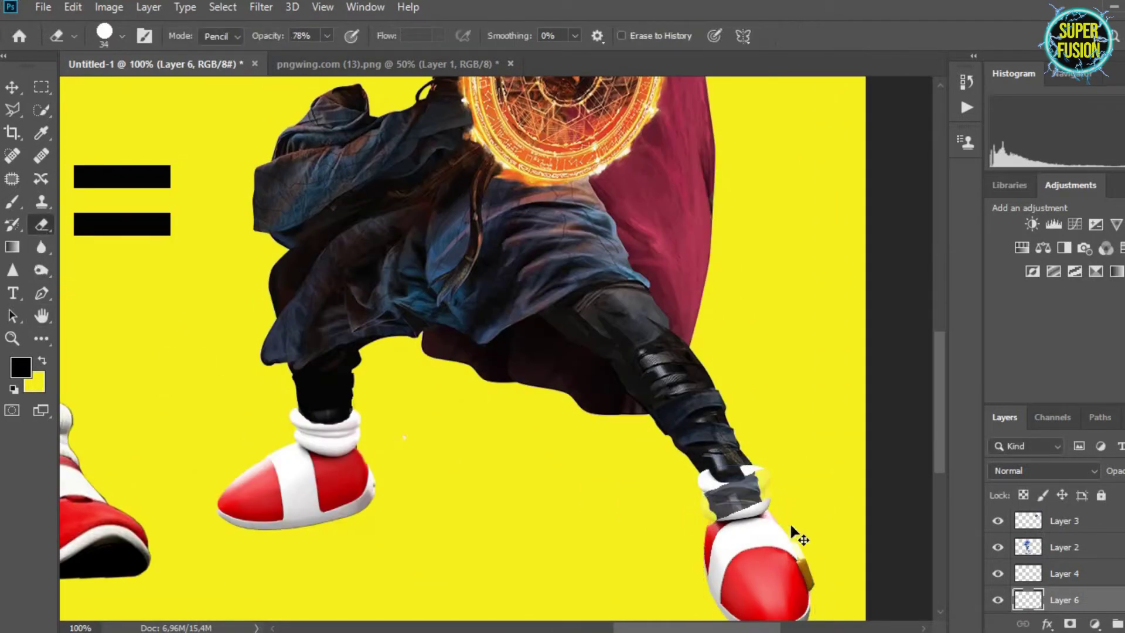
key("ctrl+z")
scroll(1076, 565, "down", 3)
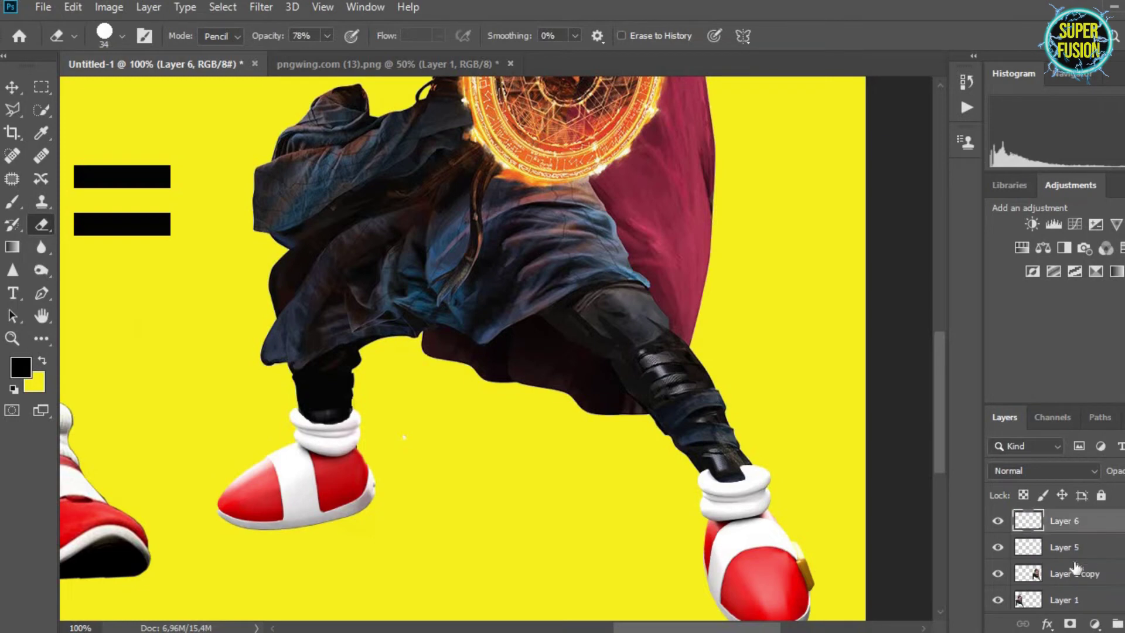
left_click(998, 521)
left_click(1067, 574)
mouse_move(756, 505)
left_mouse_down()
mouse_move(793, 615)
mouse_move(768, 583)
mouse_move(772, 509)
mouse_move(717, 536)
mouse_move(735, 568)
left_mouse_up()
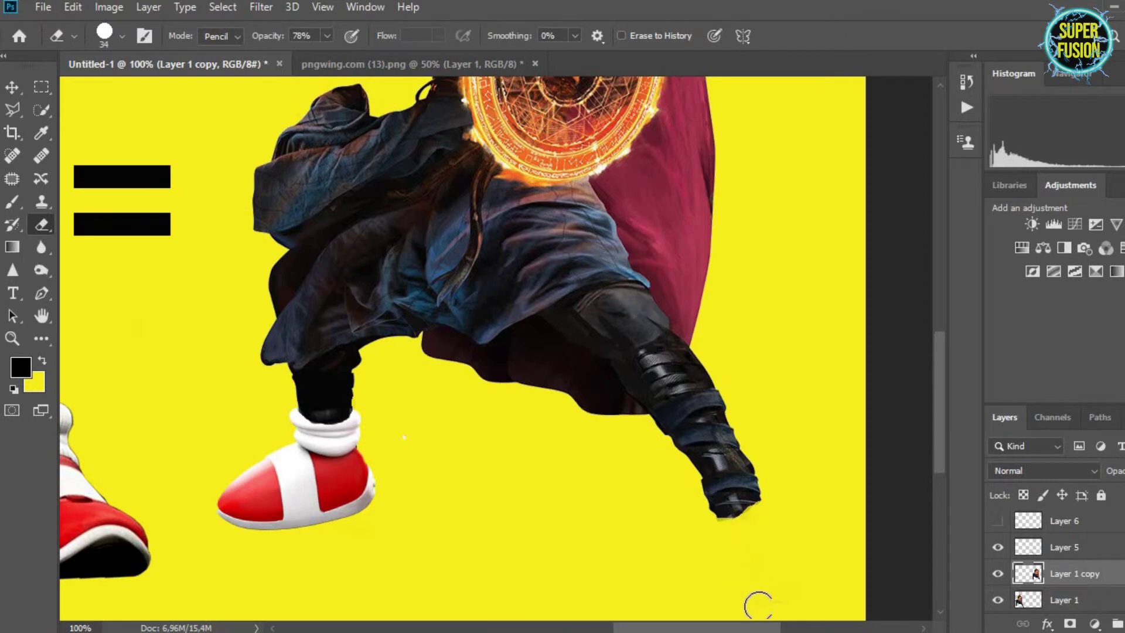
left_click(999, 523)
- Erase the inner opening of the sock on Layer 6 so that the rear leg shows in front of it
left_click(720, 467, "ctrl")
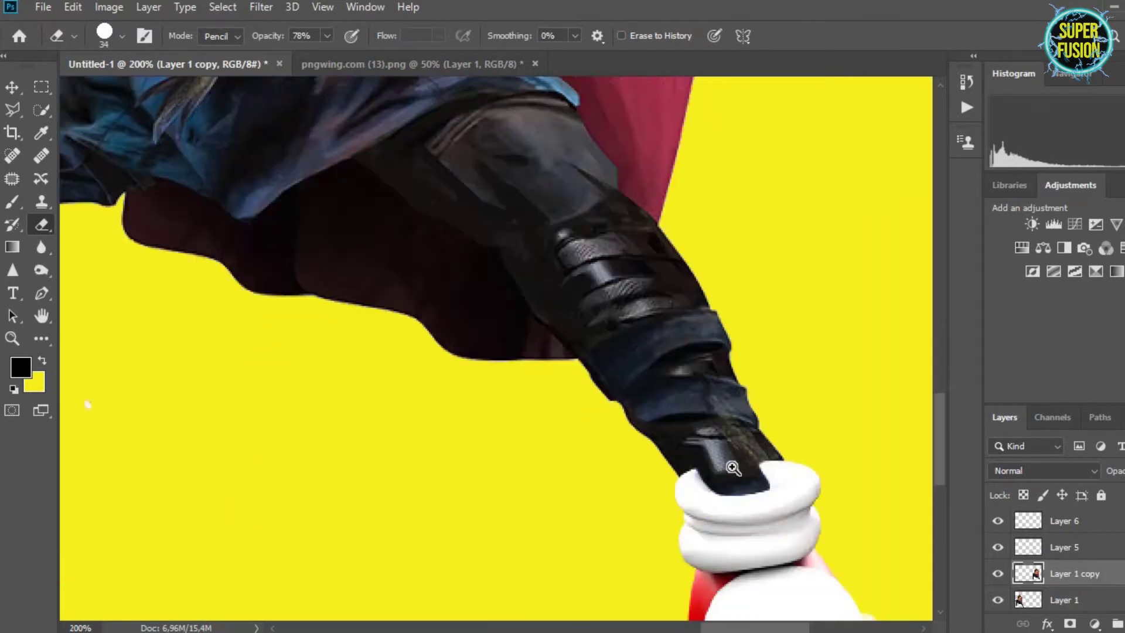
left_click(731, 466, "ctrl")
left_click(768, 460)
key("ctrl+z")
left_click(1067, 530)
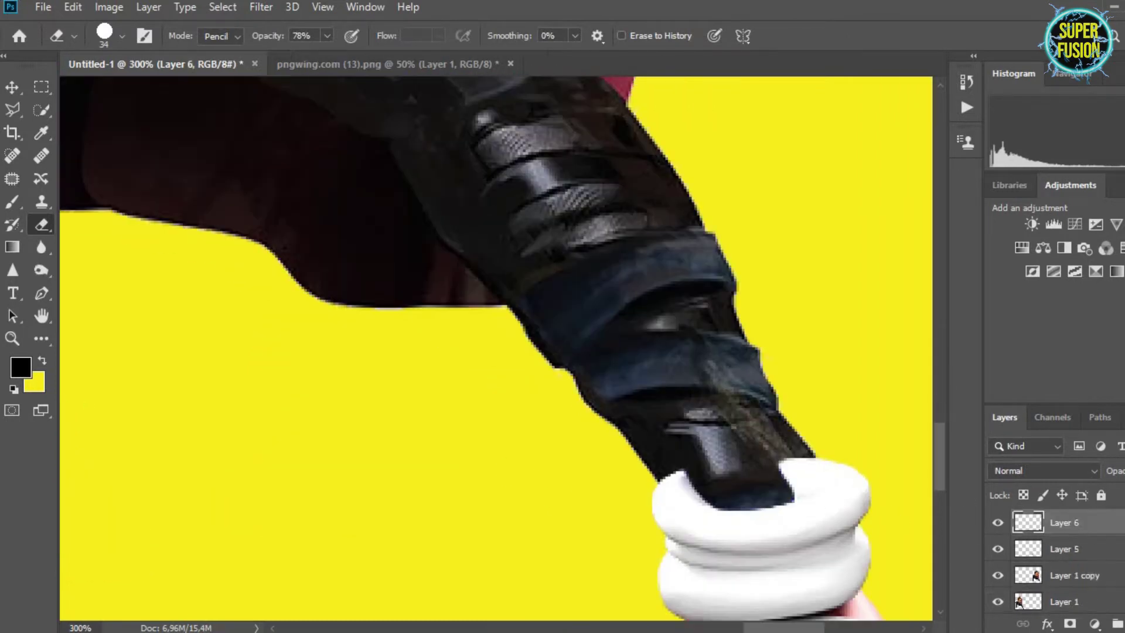
left_click(800, 478)
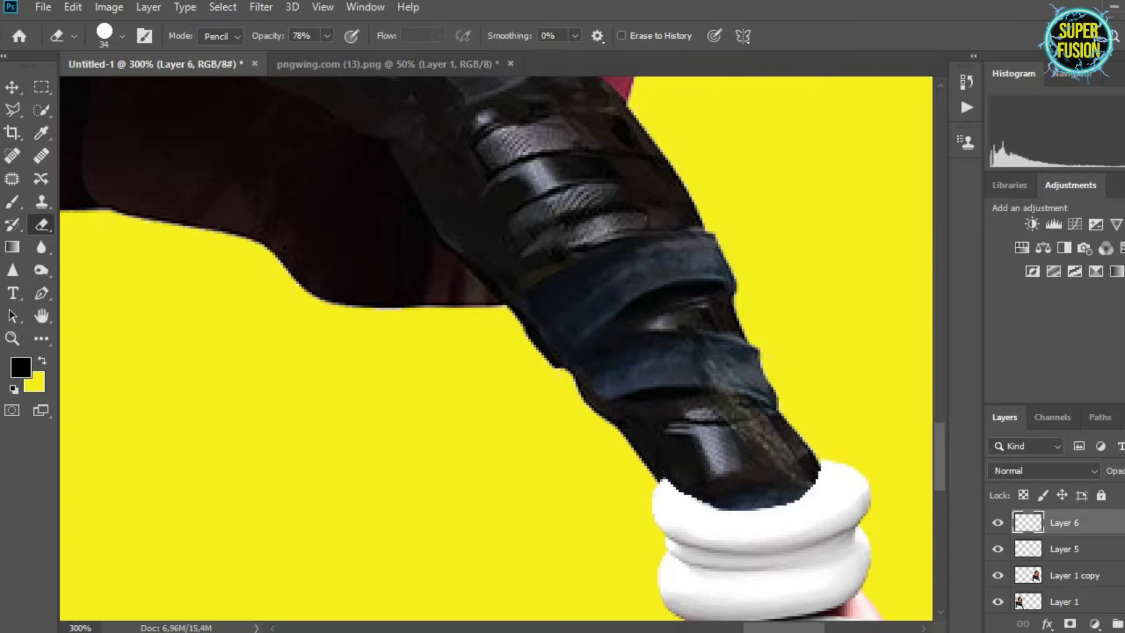
- Raise the shoe on Layer 6 further onto the rear leg and rotate it to about -4.95°
left_click(13, 89)
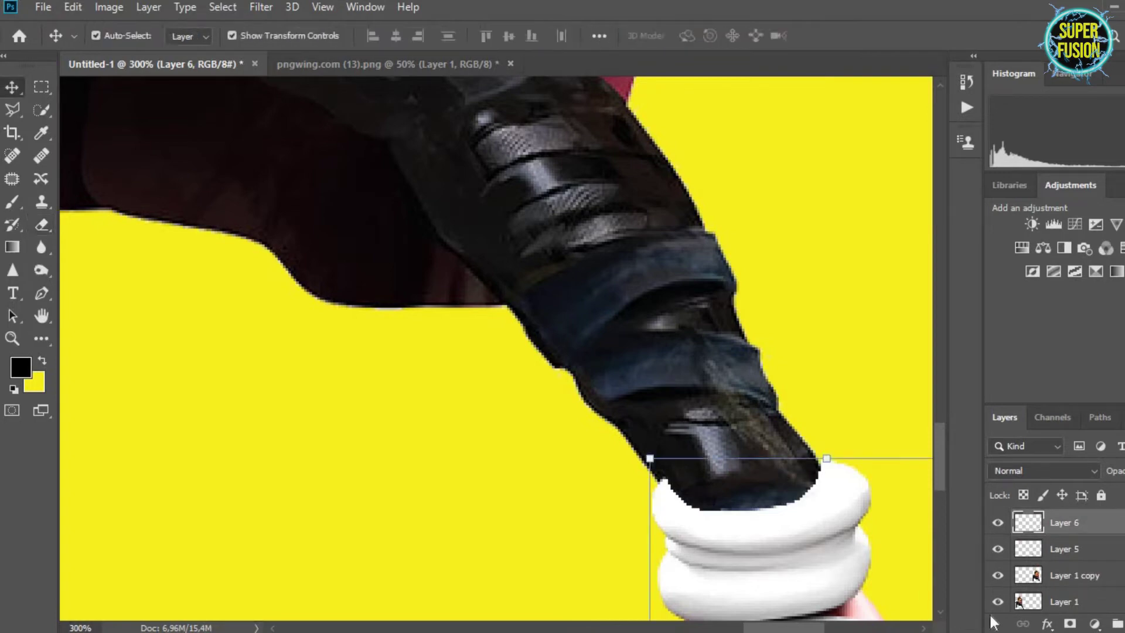
scroll(1055, 527, "down", 2)
scroll(912, 509, "down", 5)
left_click(628, 456, "alt")
left_click(627, 456, "alt")
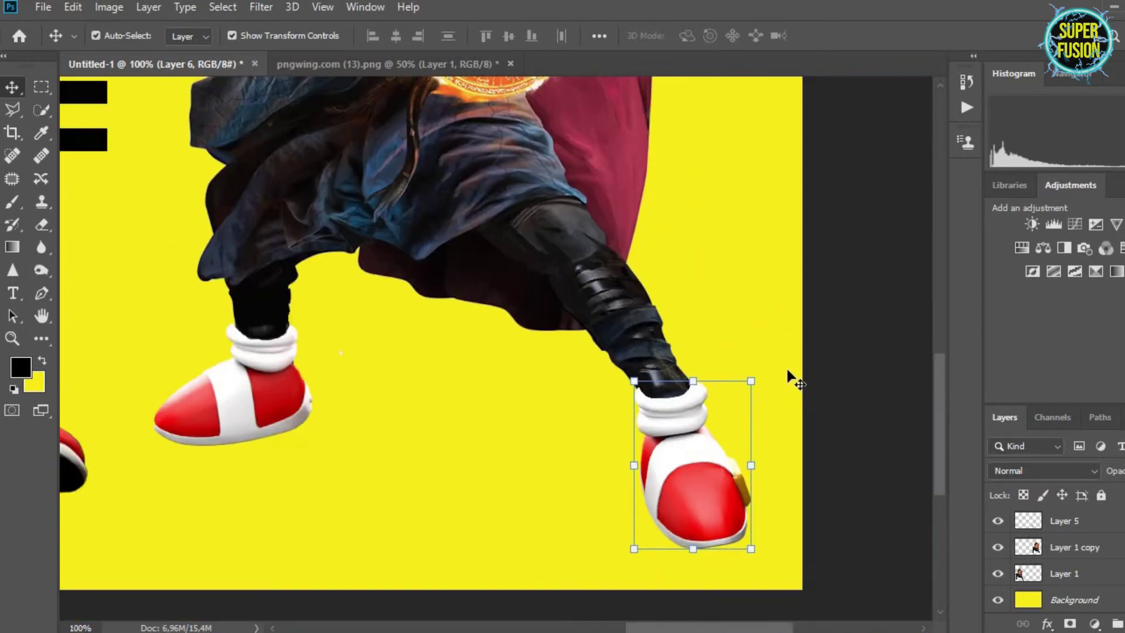
left_click_drag(703, 465, 693, 445)
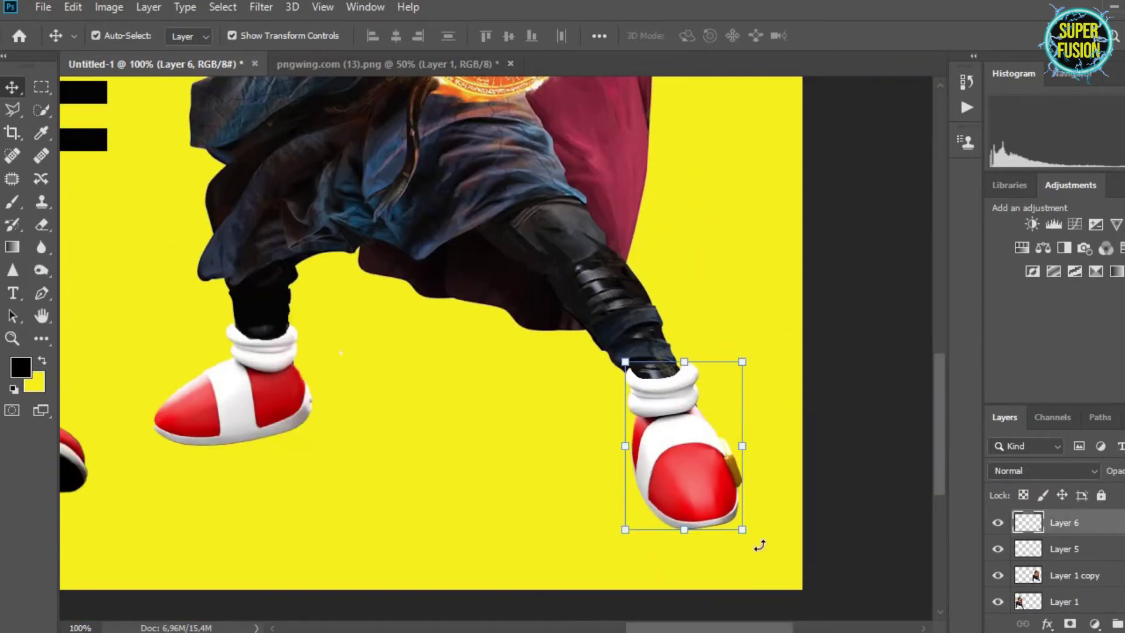
left_click_drag(761, 546, 768, 539)
left_click_drag(681, 494, 688, 494)
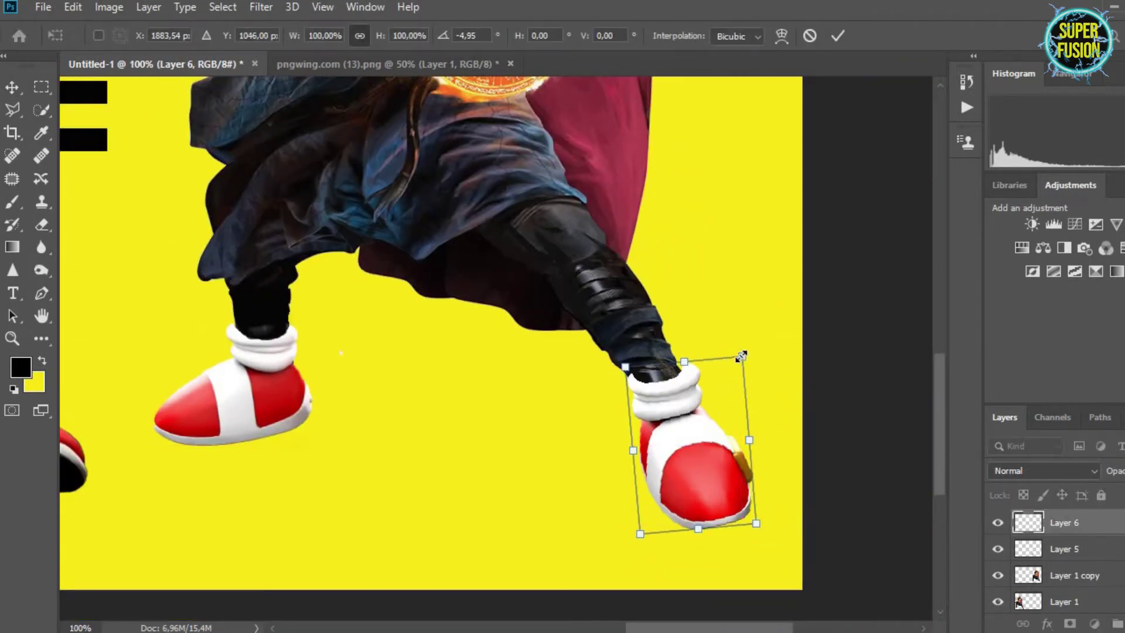
- Scale the rear shoe to 83.37%, rotate it to about -10.5° and line its sock up with the ankle
left_click_drag(742, 356, 734, 371)
mouse_move(695, 456)
left_mouse_down()
mouse_move(694, 446)
mouse_move(707, 459)
left_mouse_up()
left_click_drag(737, 478, 699, 467)
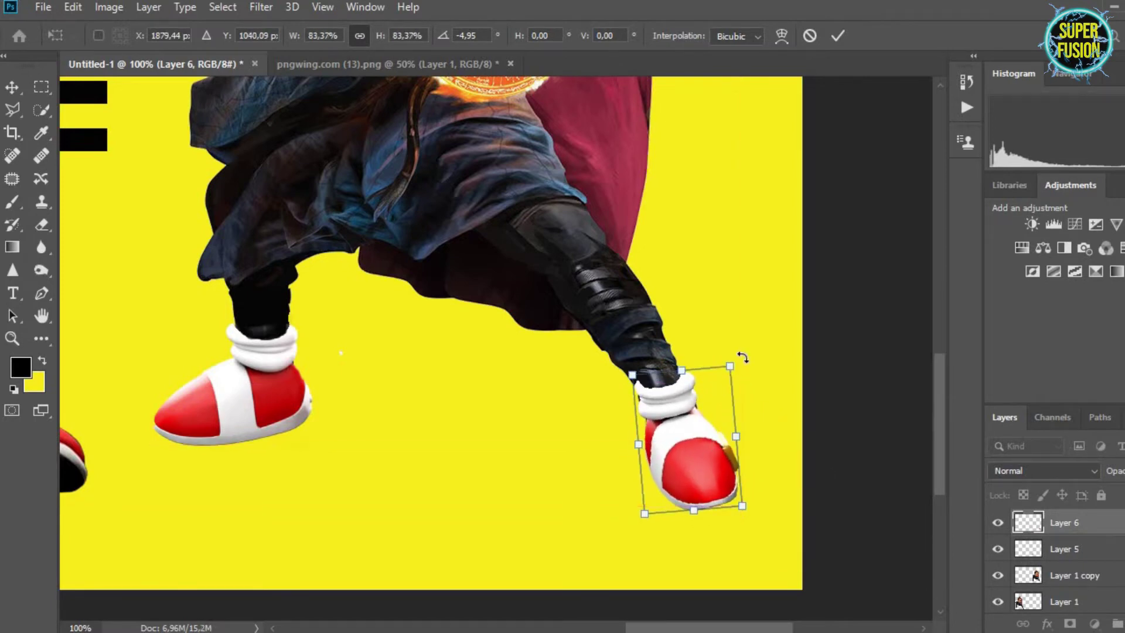
left_click_drag(741, 360, 734, 326)
left_click_drag(704, 448, 705, 444)
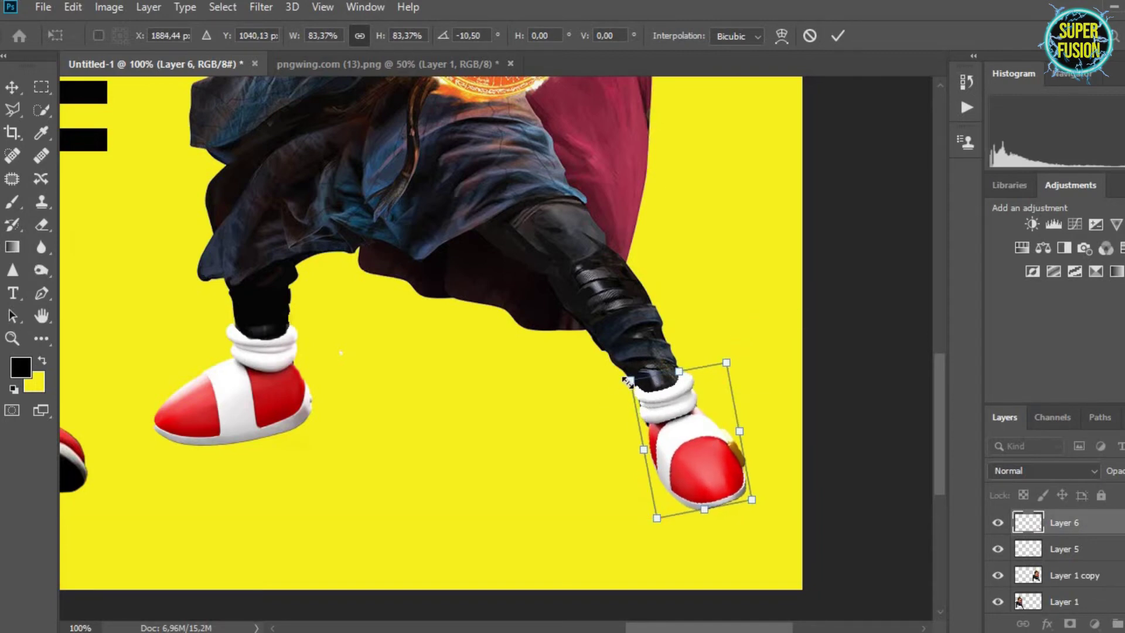
- Enlarge the rear shoe slightly, lower it on the ankle, warp the sock's outer edge to the leg and apply the transform
left_click_drag(752, 498, 765, 508)
left_click_drag(702, 459, 708, 470)
left_click(782, 36)
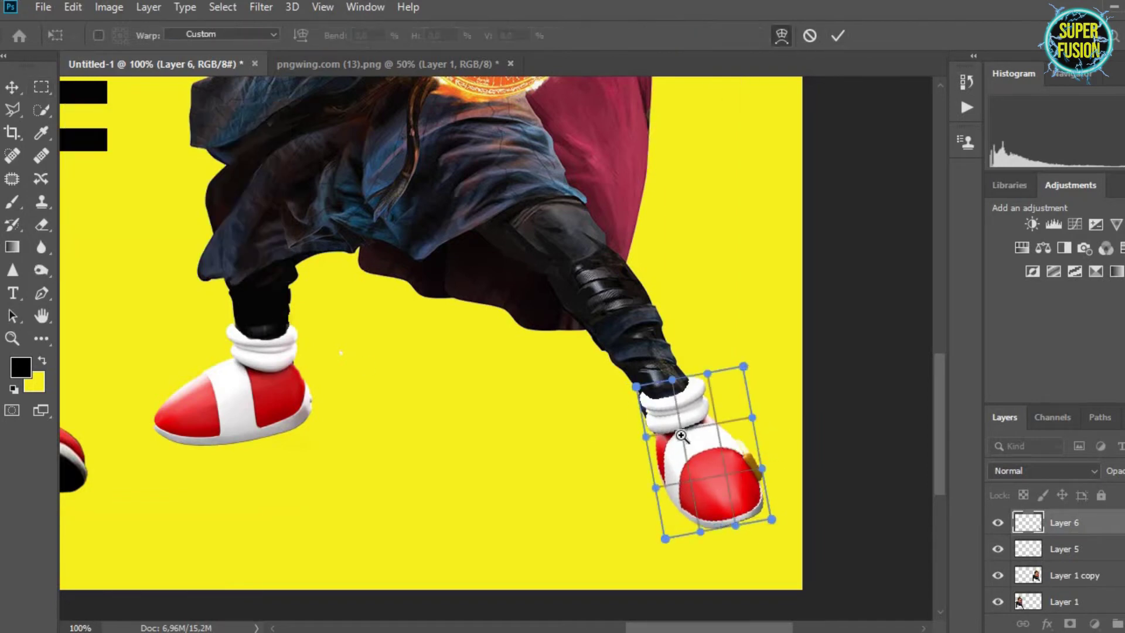
scroll(679, 437, "up", 1)
left_click_drag(593, 342, 586, 346)
left_click(41, 91)
- Warp the rear shoe on Layer 6 by pulling its sole edge and toe corner outward and downward
scroll(682, 309, "down", 1)
scroll(683, 309, "down", 1)
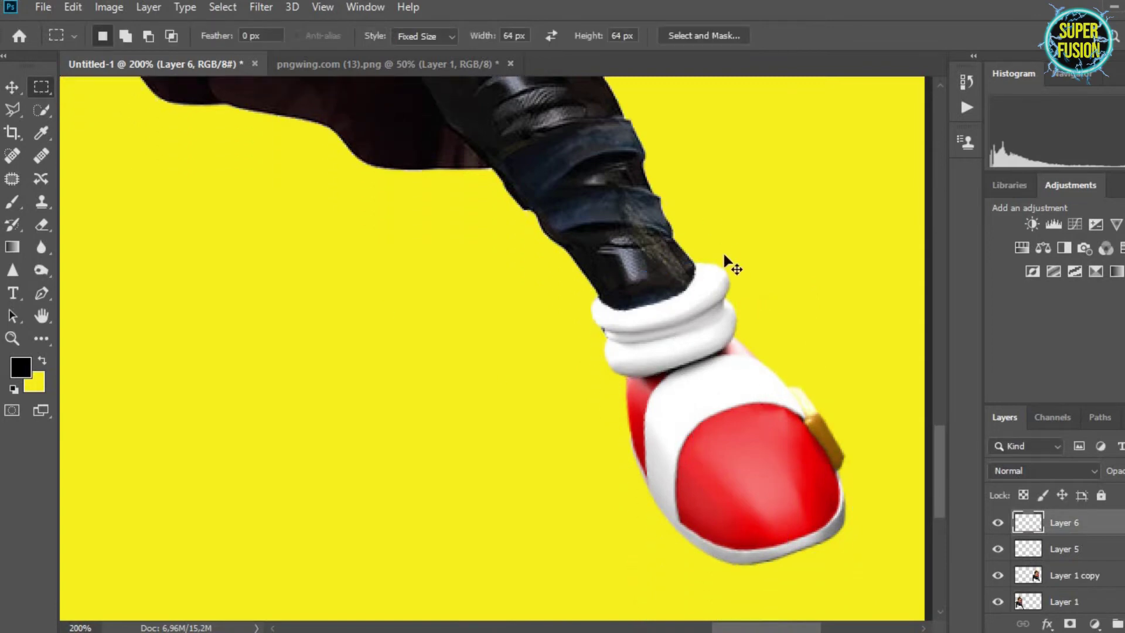
key("ctrl+t")
left_click(780, 36)
left_click_drag(698, 566, 758, 557)
left_click_drag(848, 467, 879, 468)
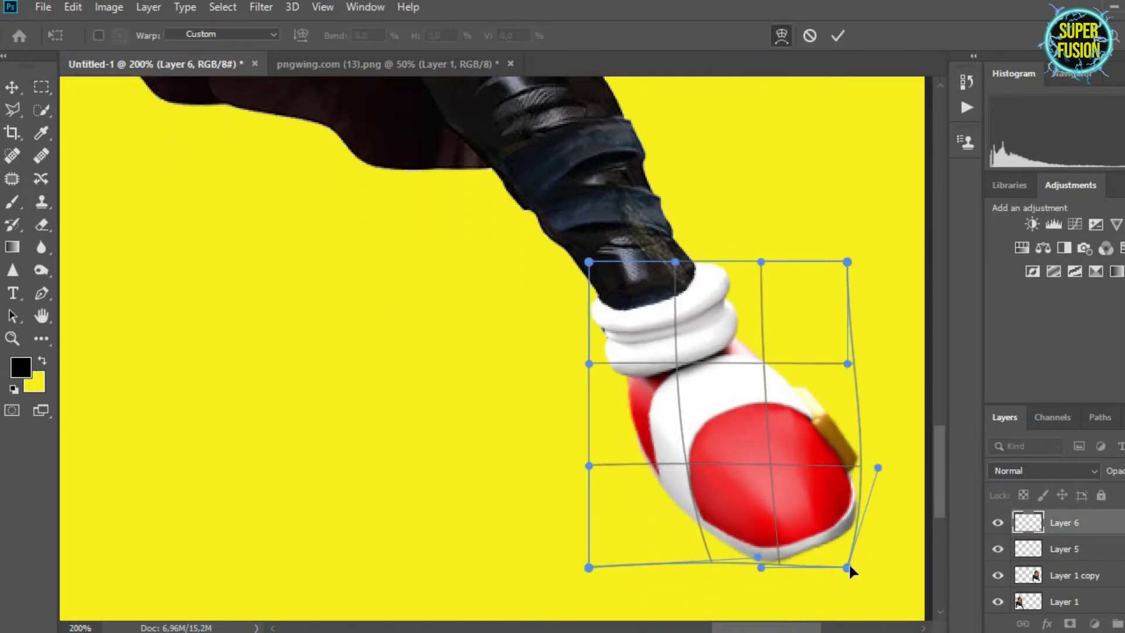
left_click_drag(848, 567, 870, 571)
left_click_drag(757, 565, 795, 561)
- Pull the inner side of the rear shoe slightly inward with the warp and apply the transform
left_click(545, 518)
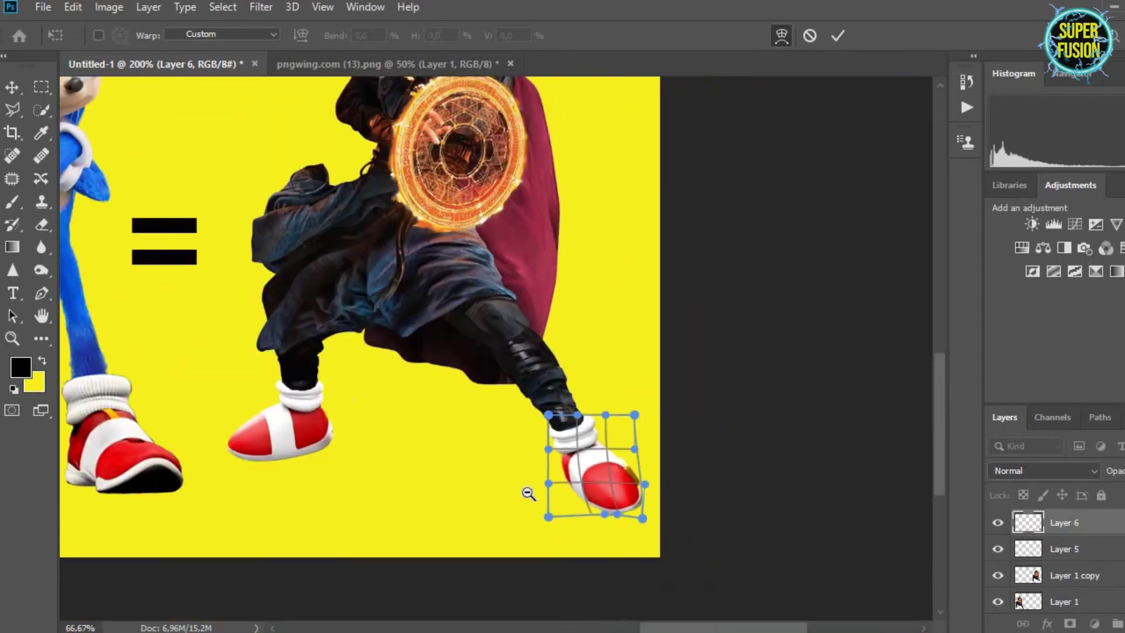
left_click(528, 490)
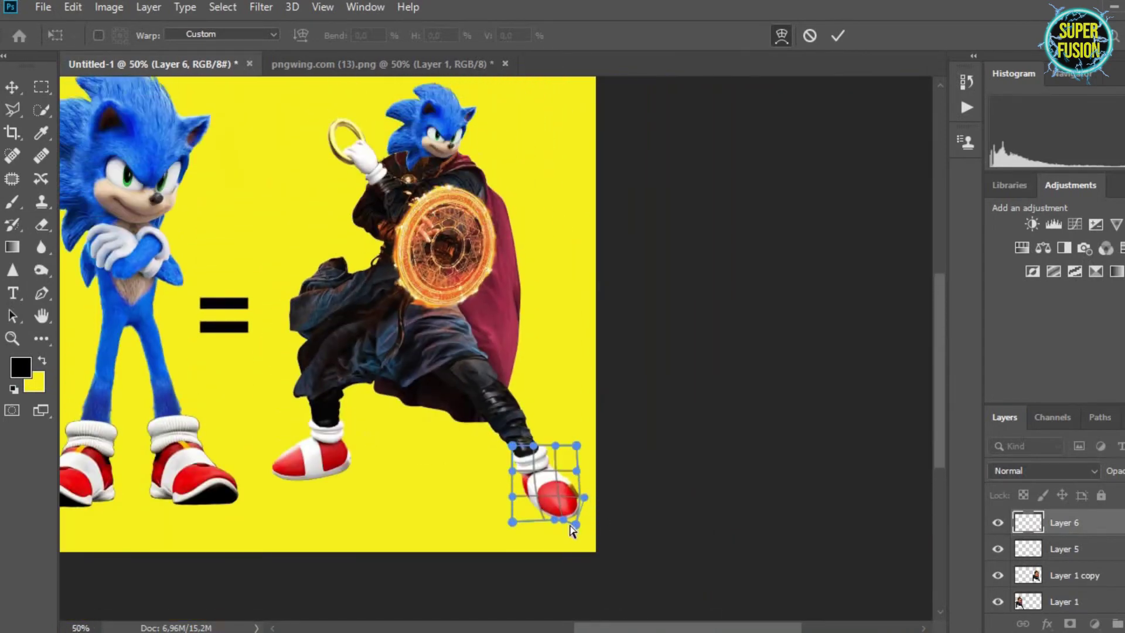
left_click_drag(512, 498, 517, 490)
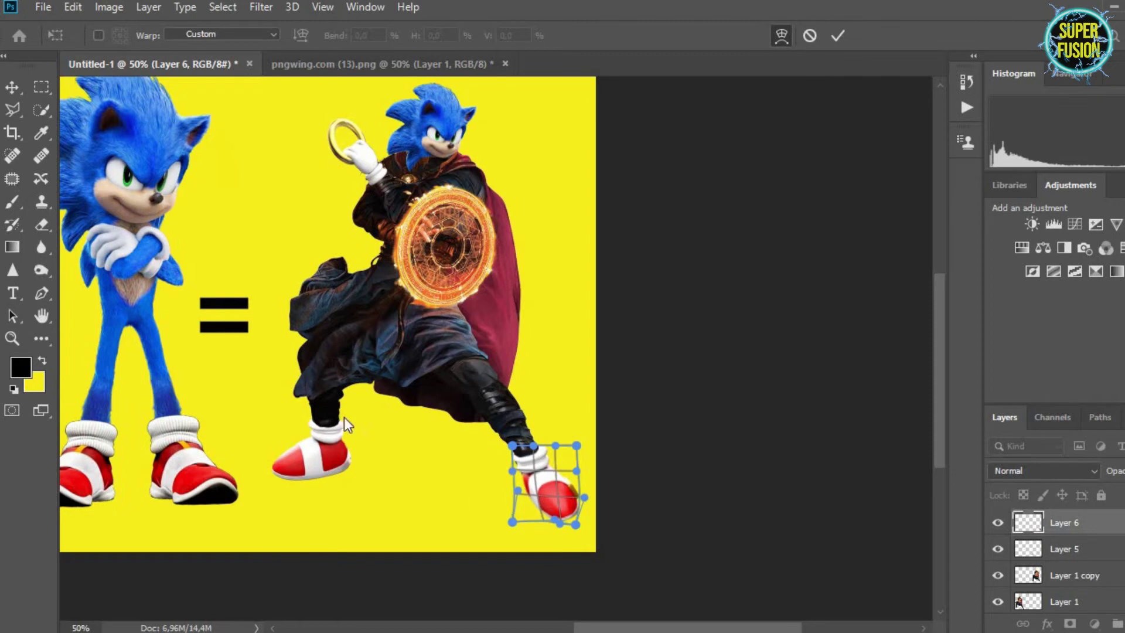
left_click(44, 91)
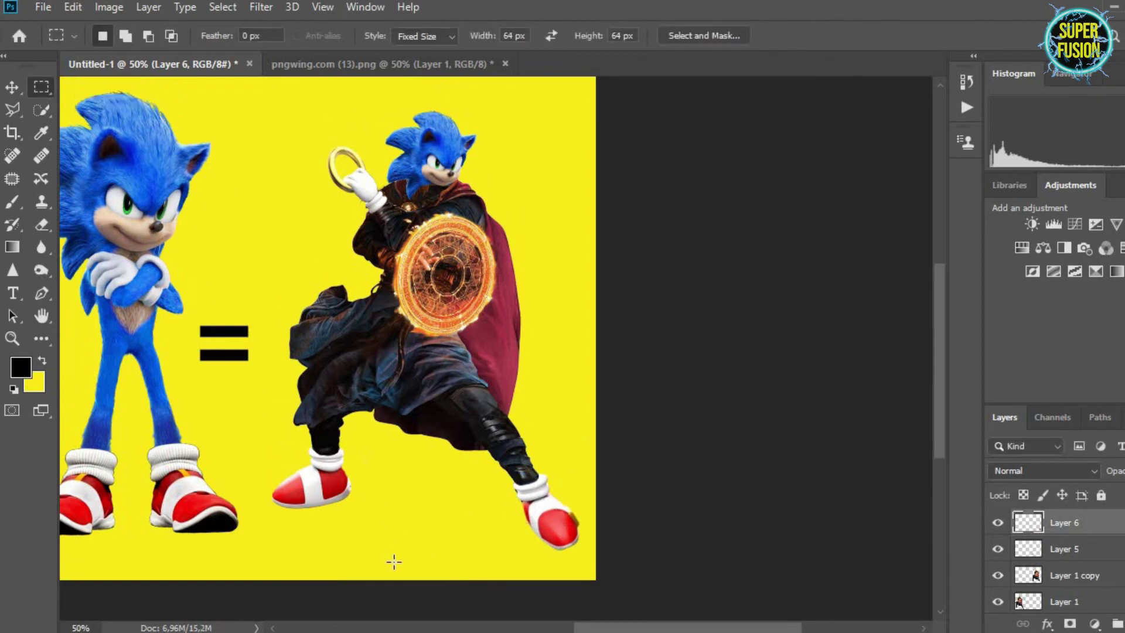
- Blur the lower edges of the head on Layer 3 where the quills and chin meet the robe, using the Blur tool at 79% strength
scroll(394, 562, "up", 2)
scroll(452, 604, "down", 2)
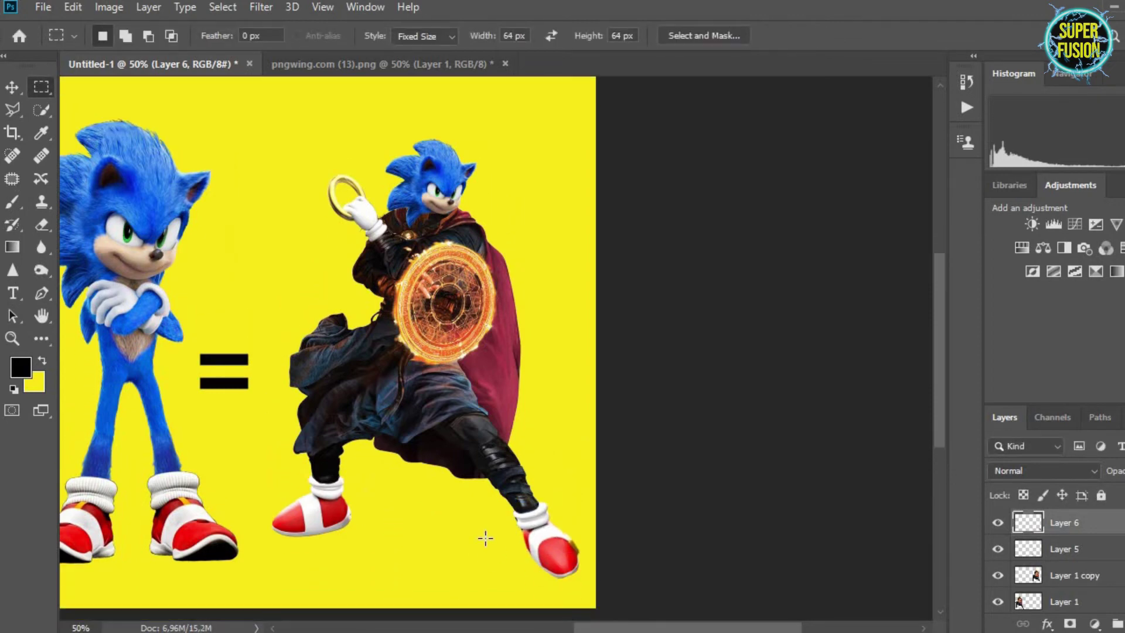
left_click(469, 190, "ctrl")
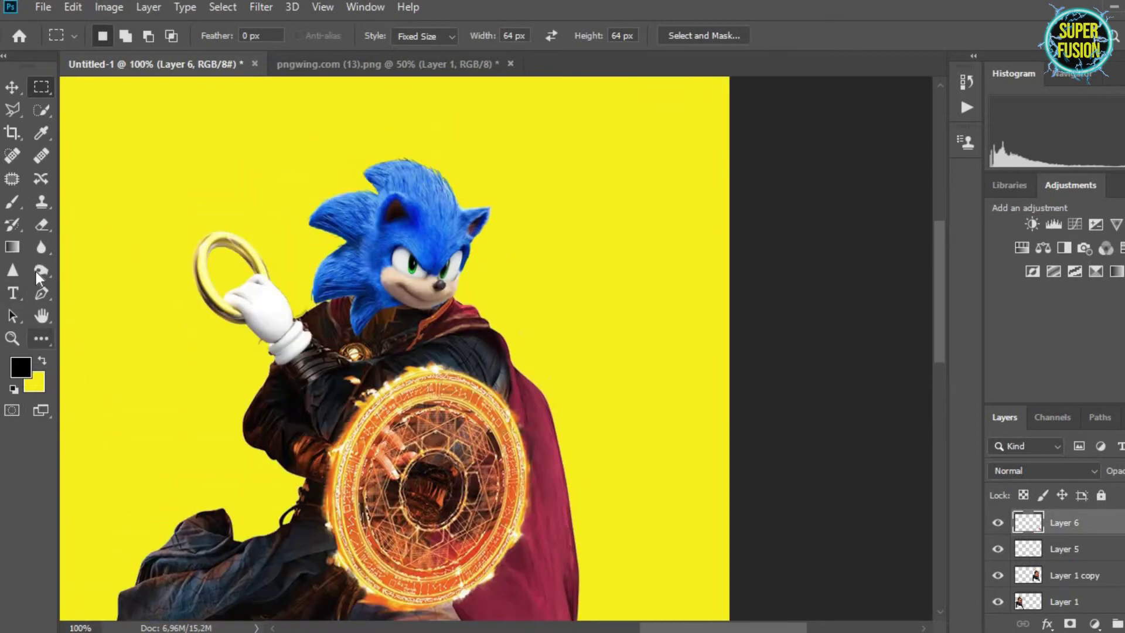
left_click(39, 248)
scroll(430, 305, "up", 2)
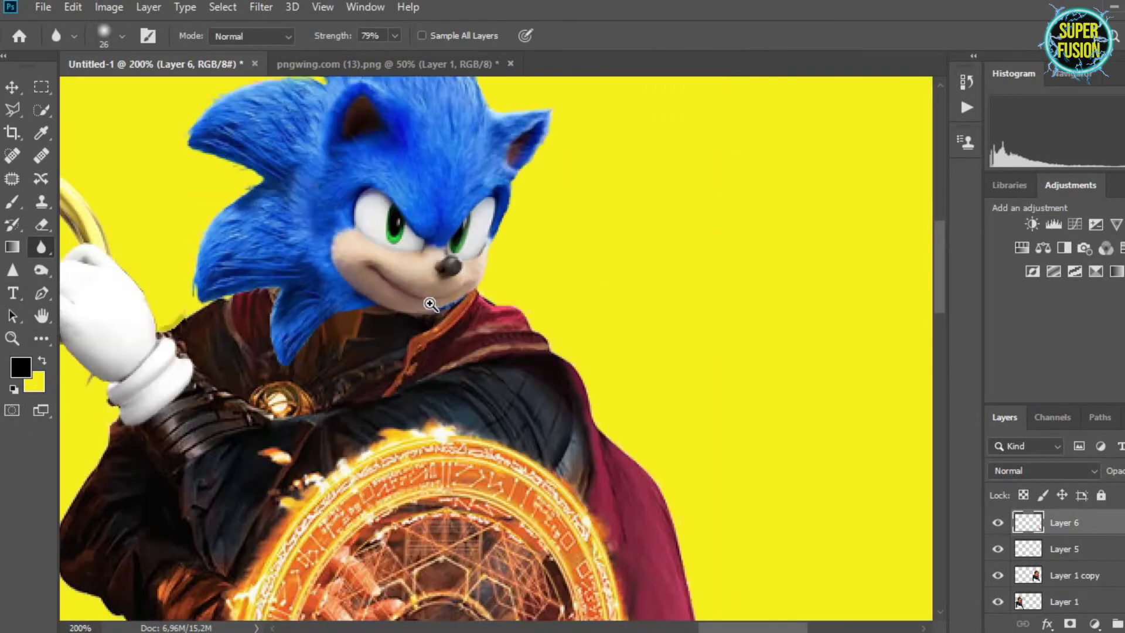
scroll(1079, 557, "down", 3)
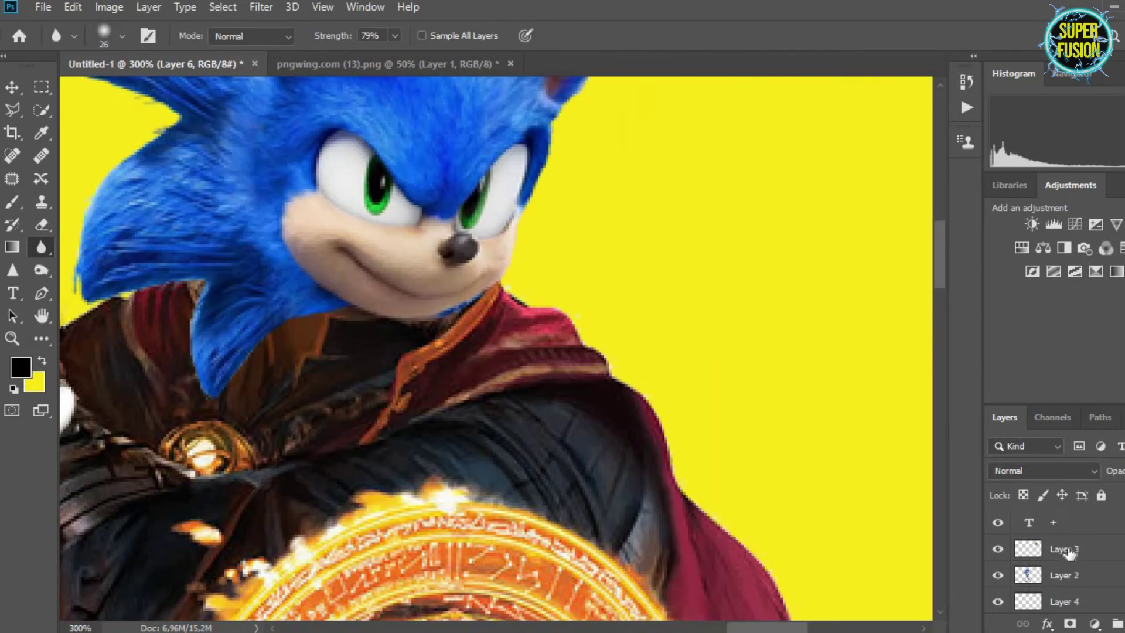
left_click(1070, 553)
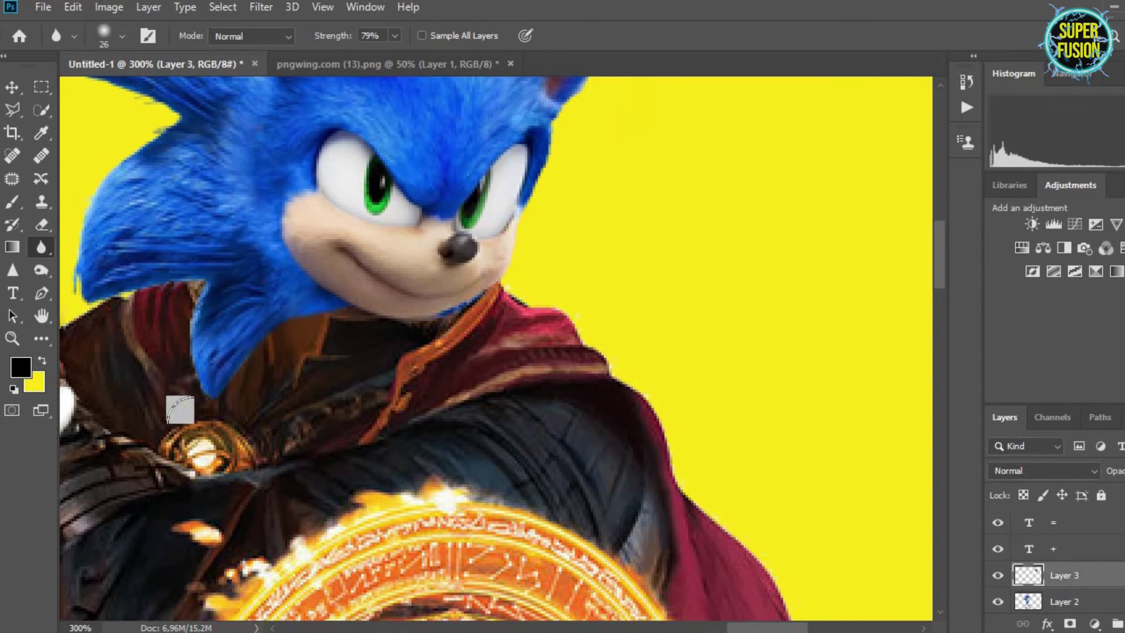
left_click_drag(190, 300, 100, 306)
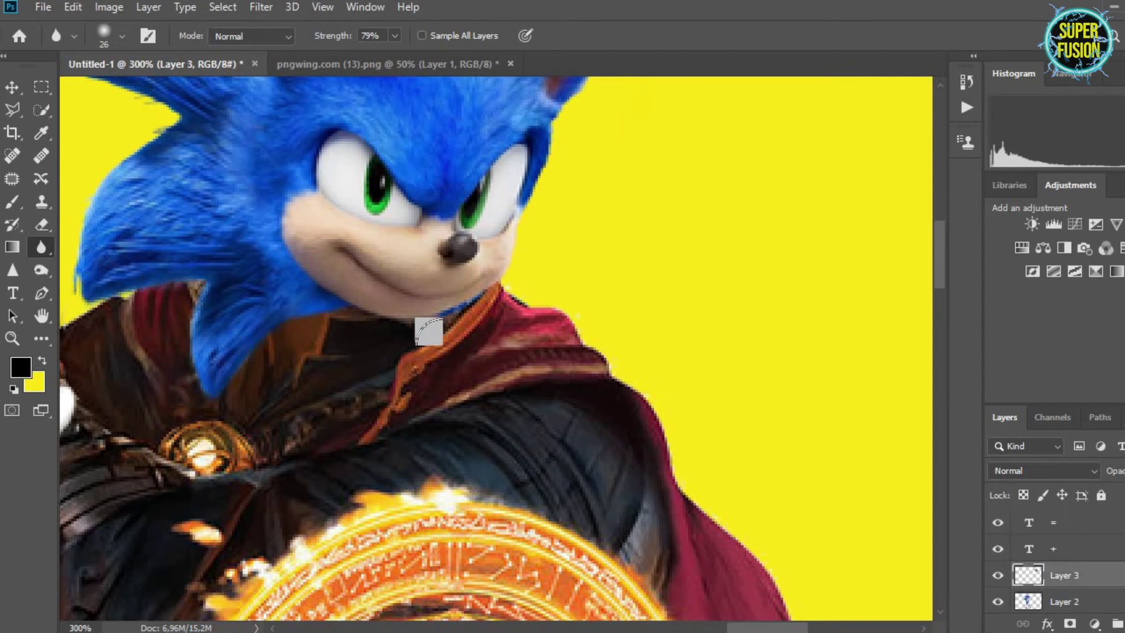
- Soften the remaining outline of the head on Layer 3 with the Blur tool, along the ear, top fur and back quills
scroll(537, 313, "up", 4)
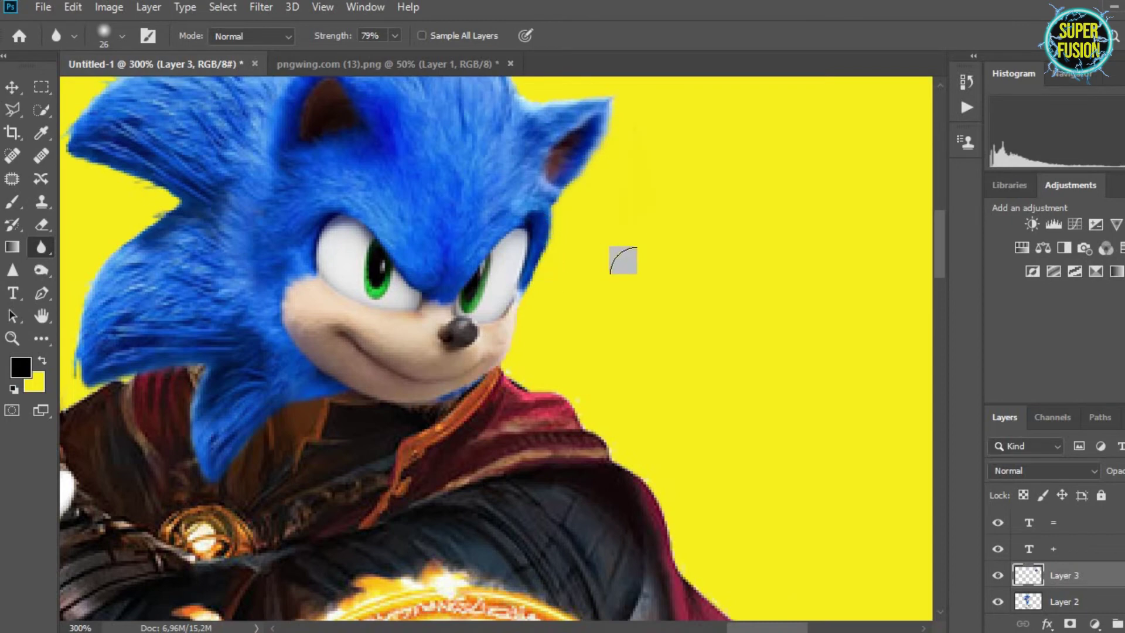
scroll(579, 223, "up", 2)
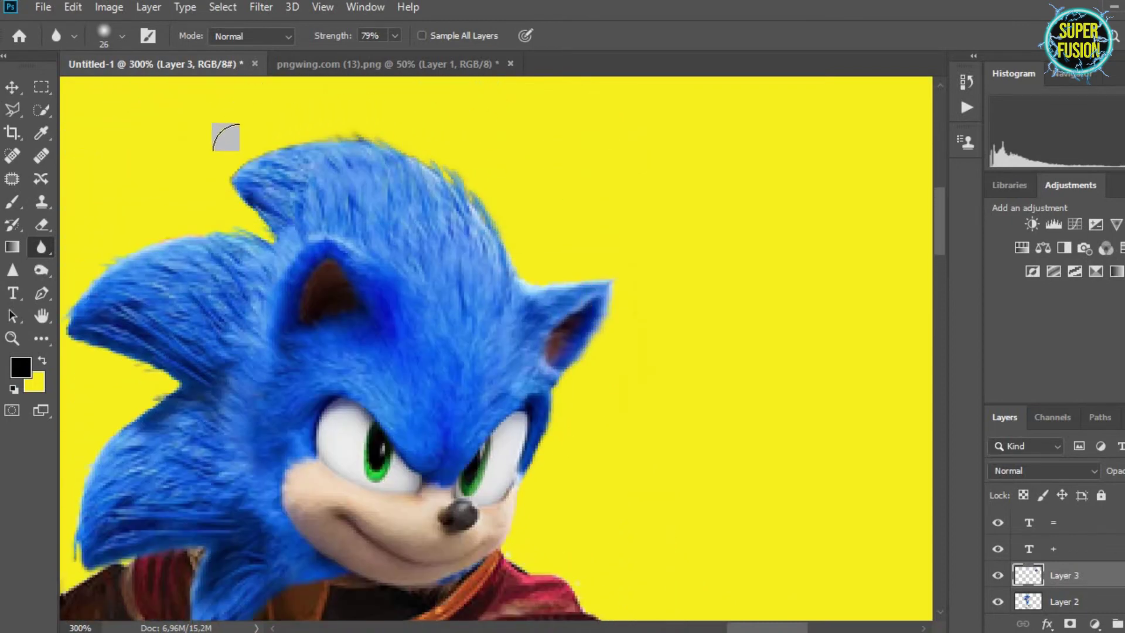
scroll(65, 319, "down", 1)
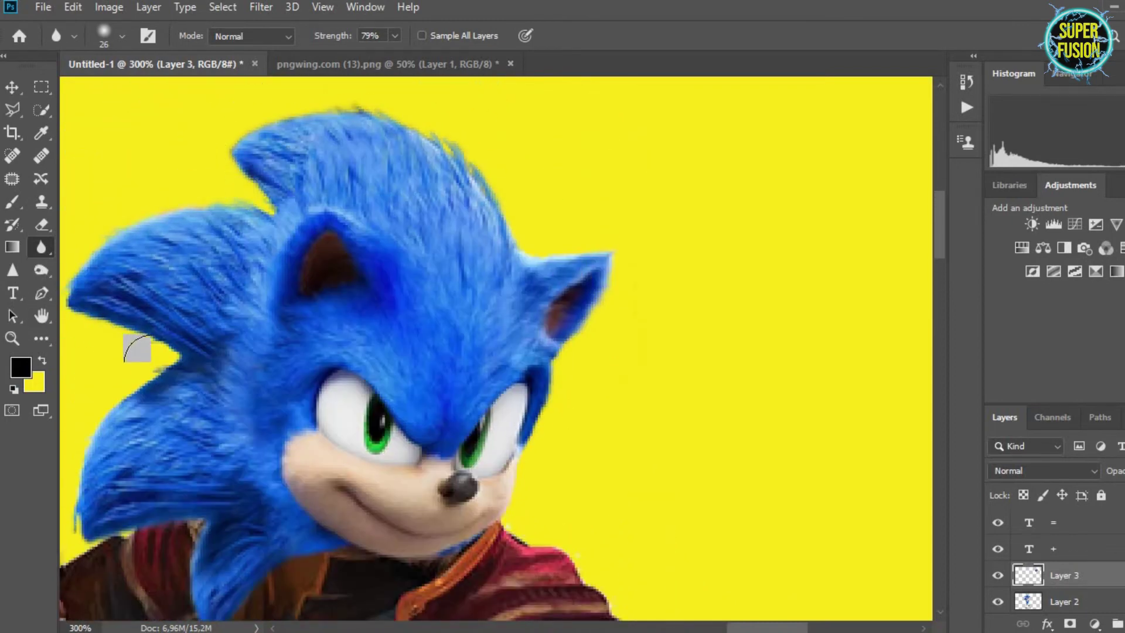
scroll(425, 398, "left", 5)
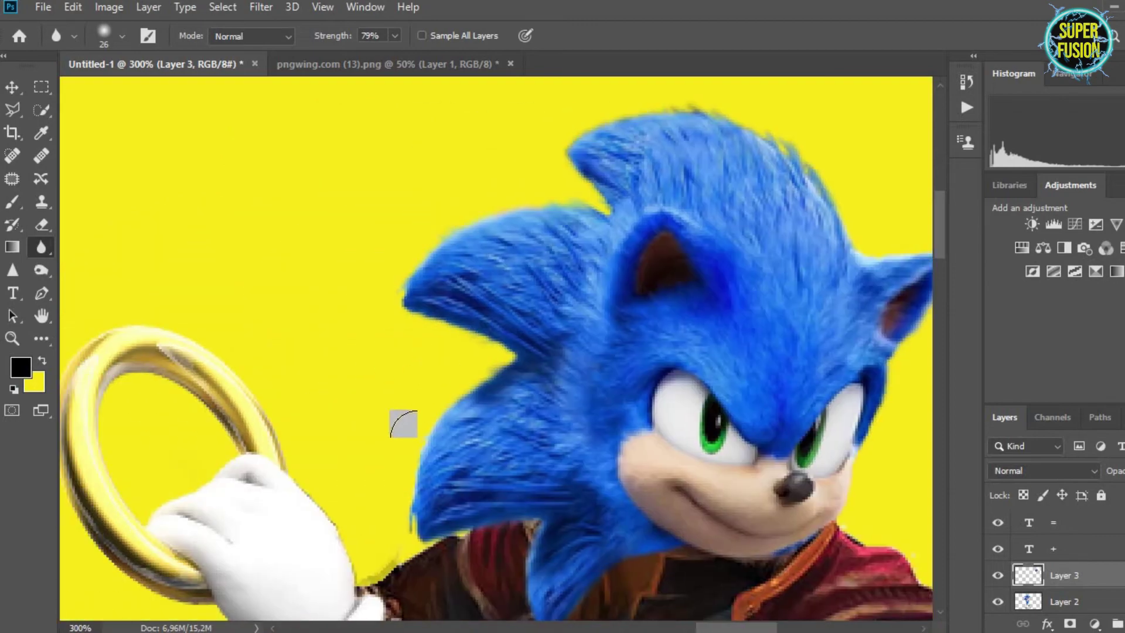
scroll(528, 562, "down", 5)
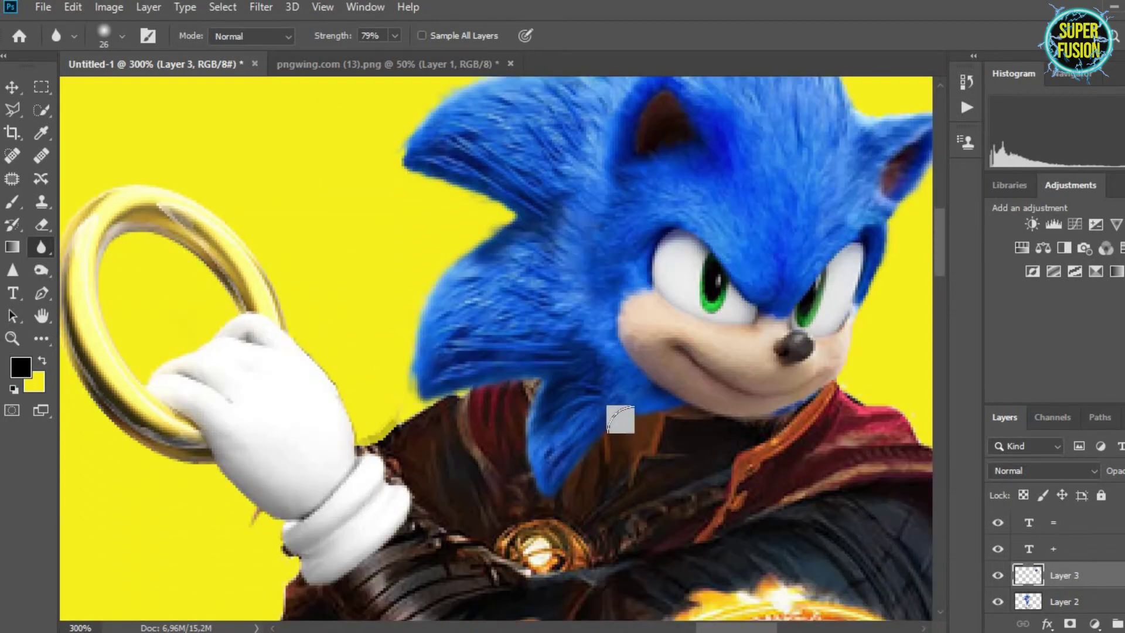
- Blur the edges of the gloved hand, cuff and ring on Layer 4 at 79% strength
scroll(469, 451, "down", 1)
scroll(1075, 581, "down", 1)
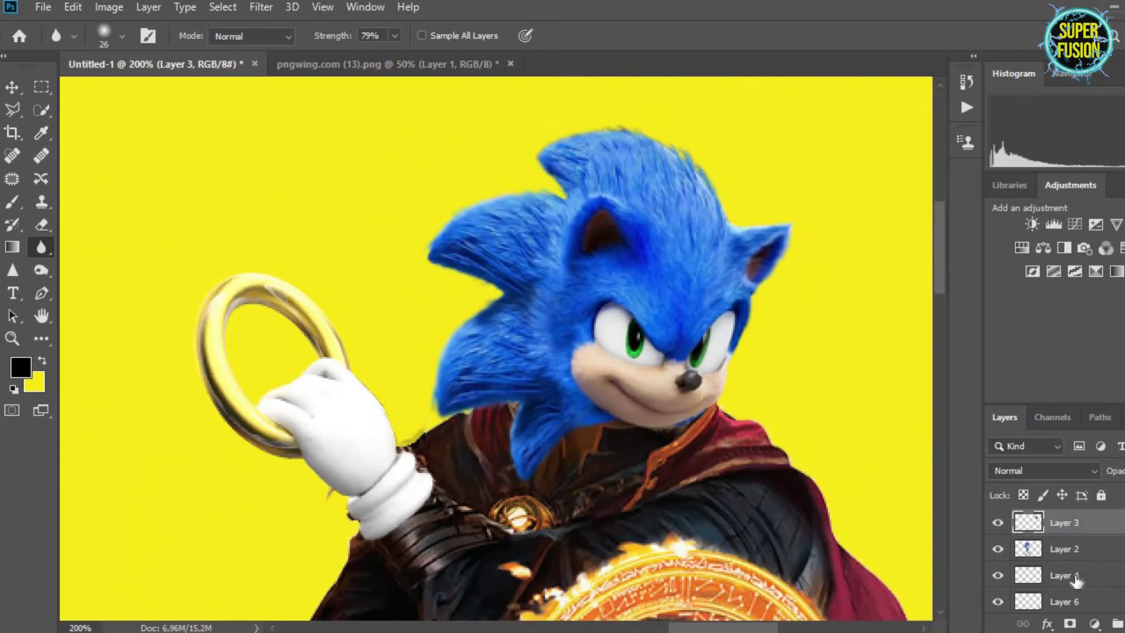
left_click(1068, 581)
scroll(1069, 562, "down", 1)
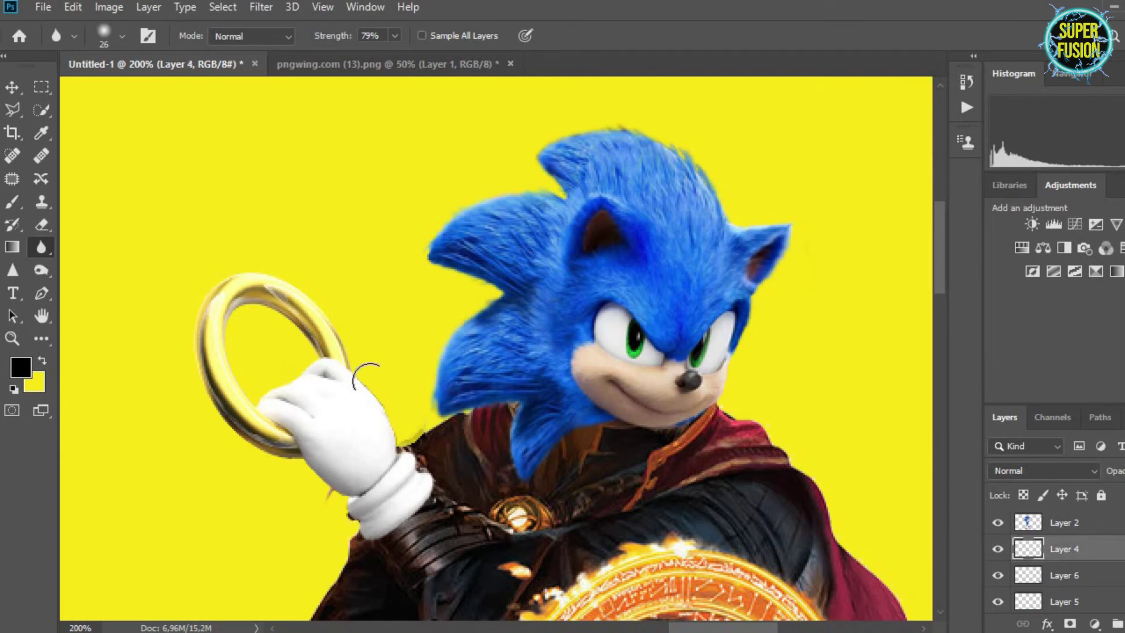
mouse_move(404, 446)
left_mouse_down()
mouse_move(408, 511)
mouse_move(424, 490)
left_mouse_up()
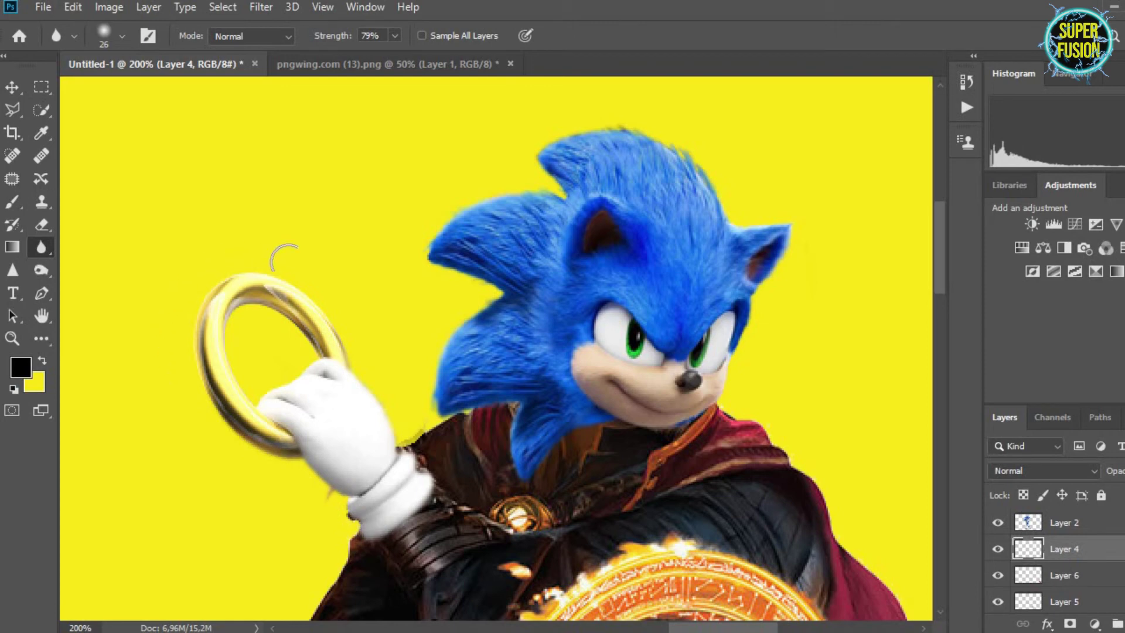
- Brighten the caped body on Layer 1 copy with Curves by raising the RGB midtones slightly
scroll(486, 458, "down", 3)
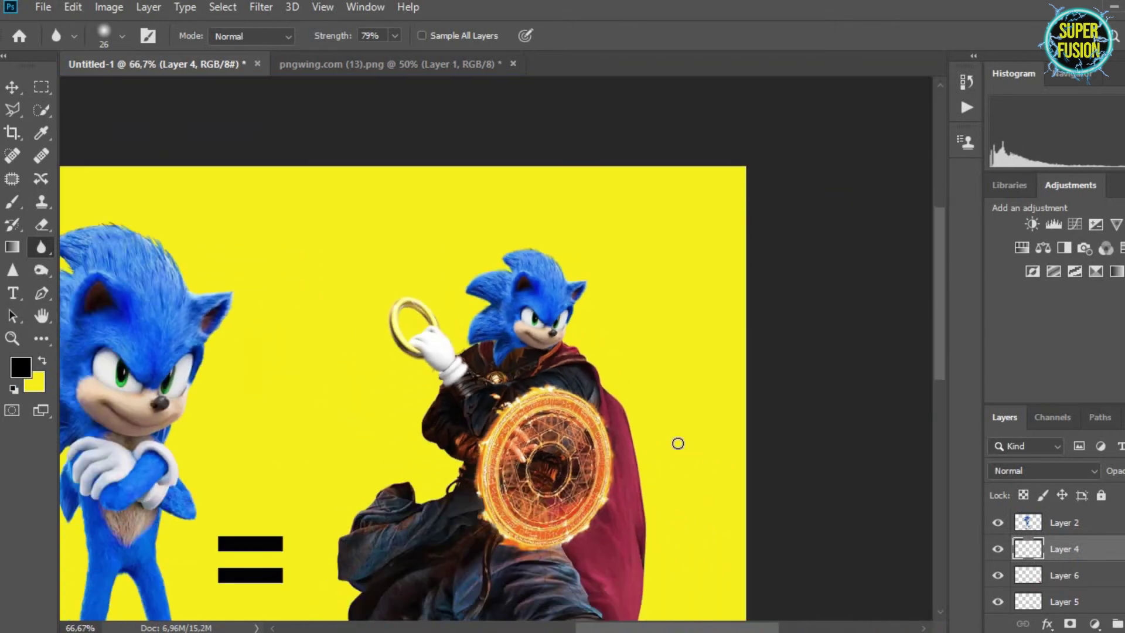
scroll(653, 384, "up", 1)
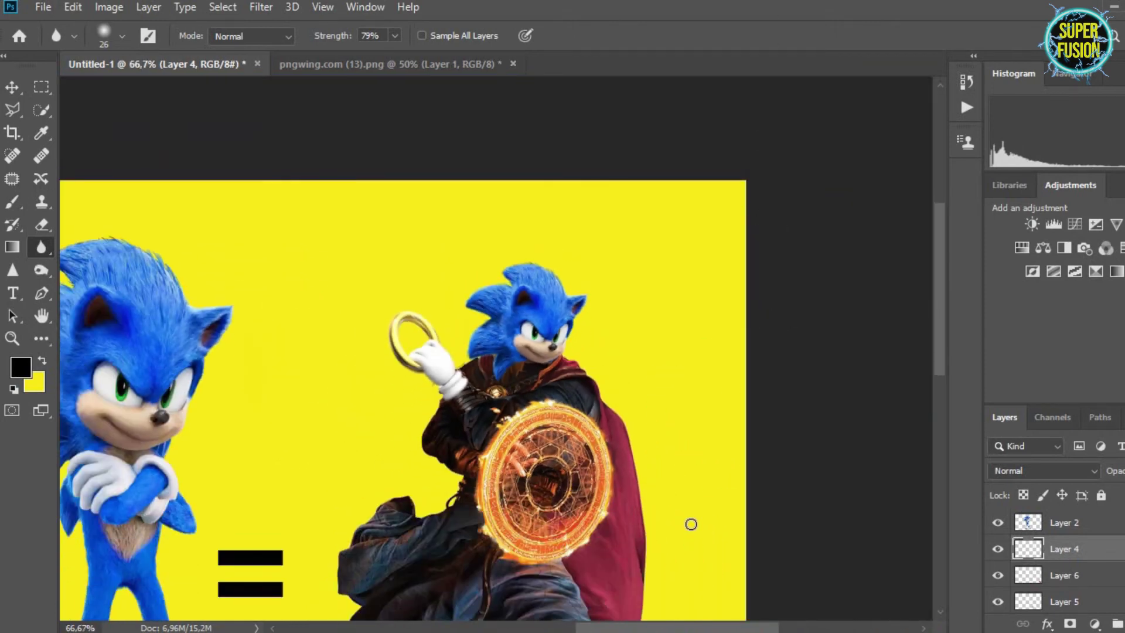
scroll(678, 366, "down", 3)
scroll(1093, 584, "down", 2)
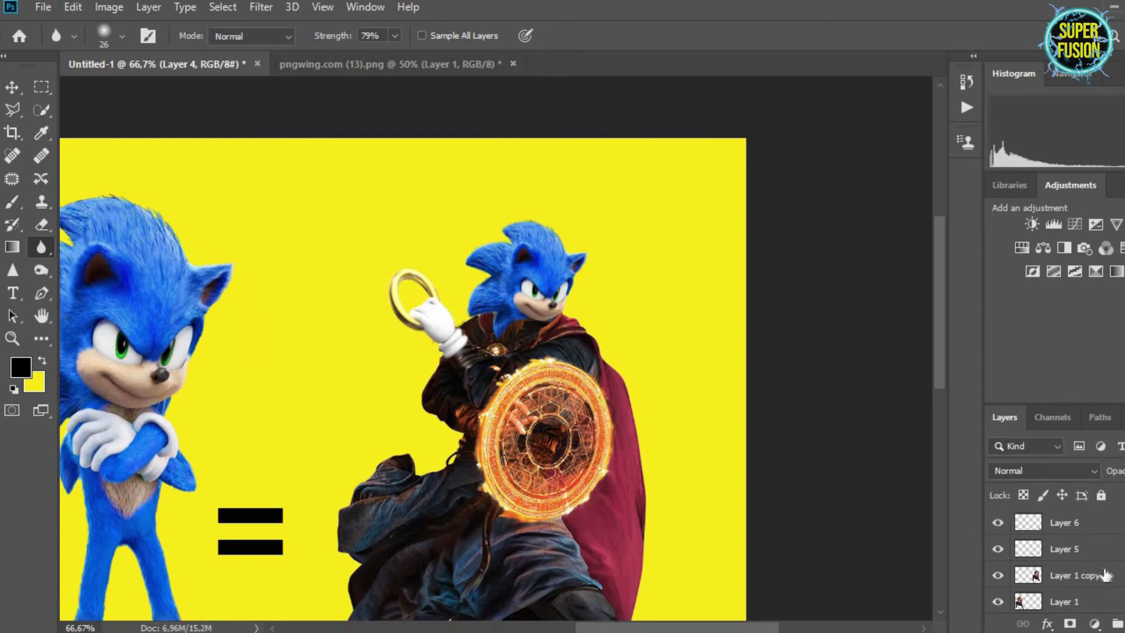
left_click(1068, 577)
key("ctrl+m")
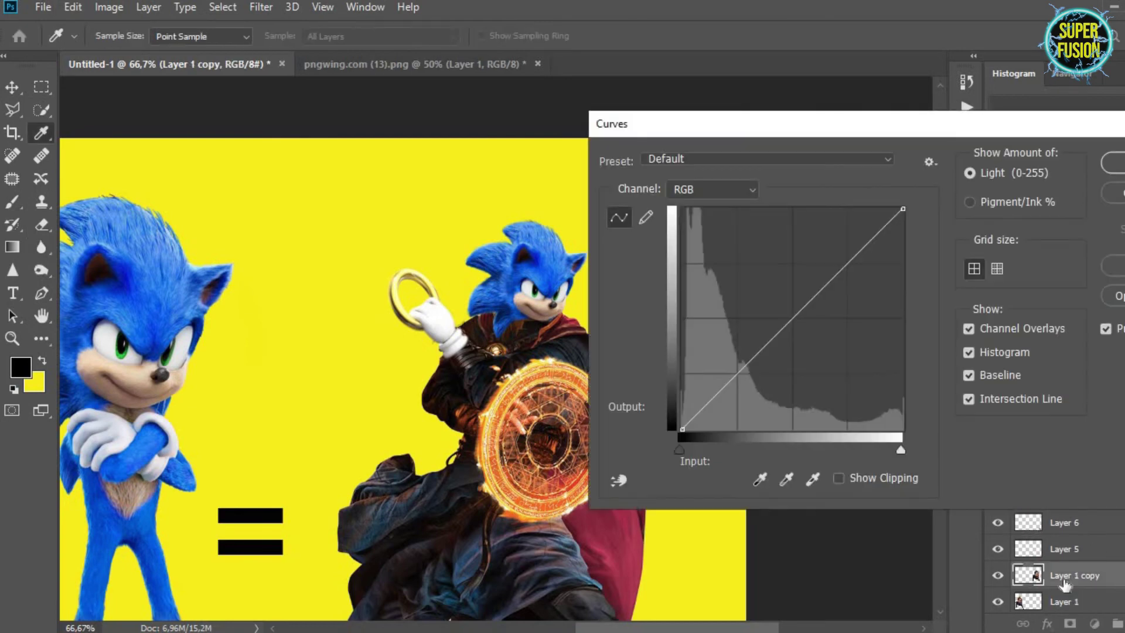
left_click(782, 309)
mouse_move(783, 309)
left_mouse_down()
mouse_move(763, 301)
mouse_move(775, 303)
left_mouse_up()
left_click(1113, 163)
key("r")
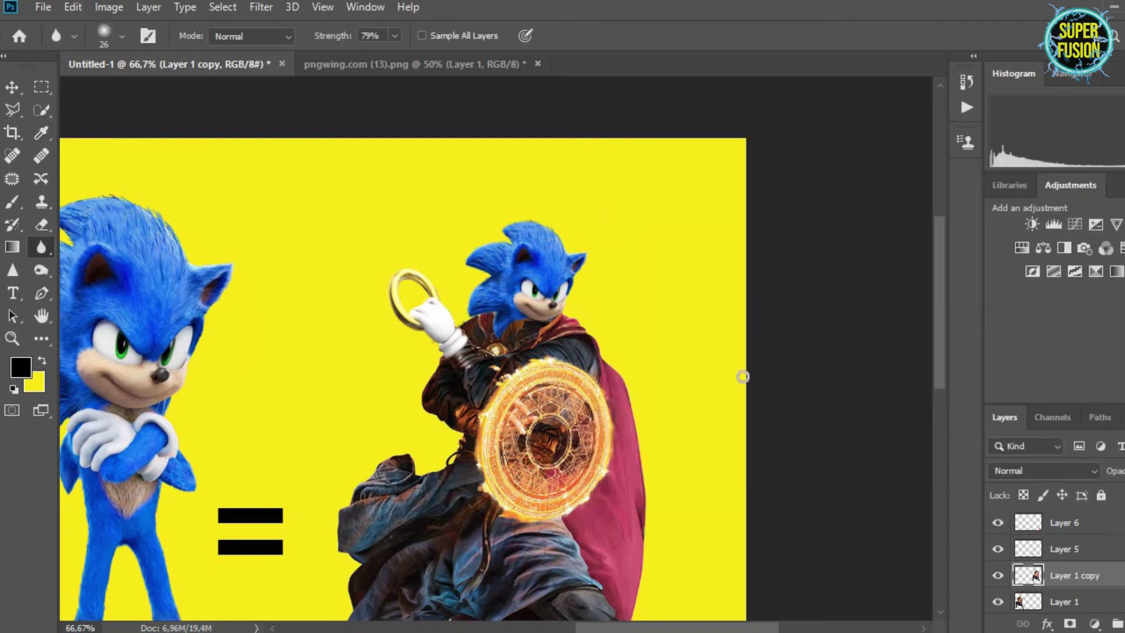
- Scale the fusion figure's head on Layer 3 to about 109.16% toward the upper left and apply the transform
scroll(743, 377, "down", 5)
scroll(691, 333, "down", 1)
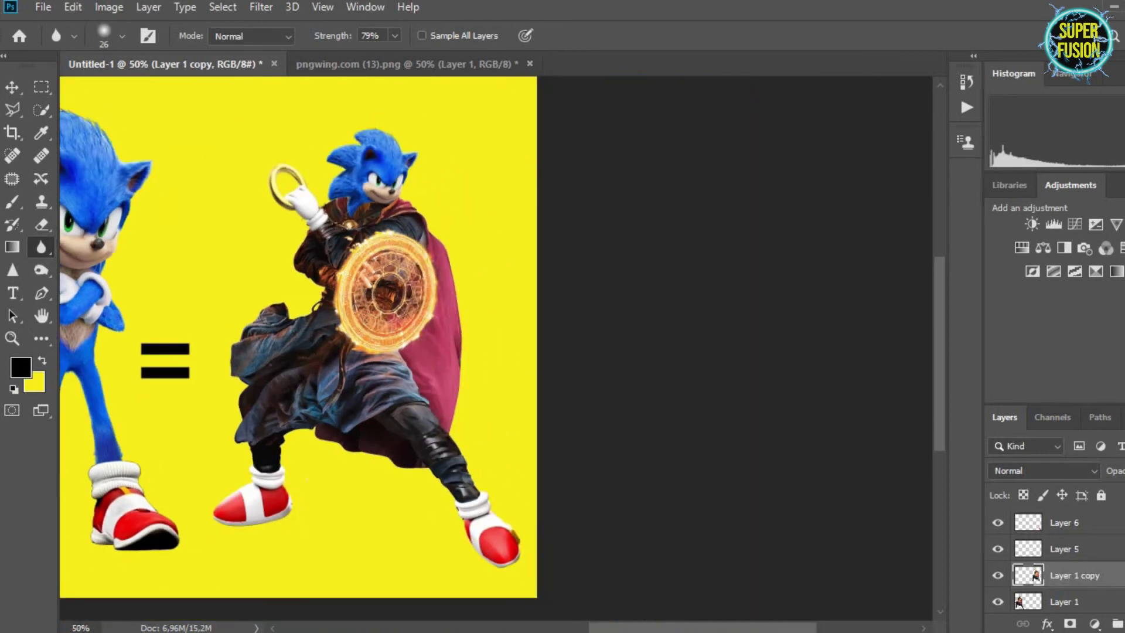
left_click_drag(665, 628, 565, 619)
scroll(580, 548, "up", 2)
scroll(581, 548, "up", 1)
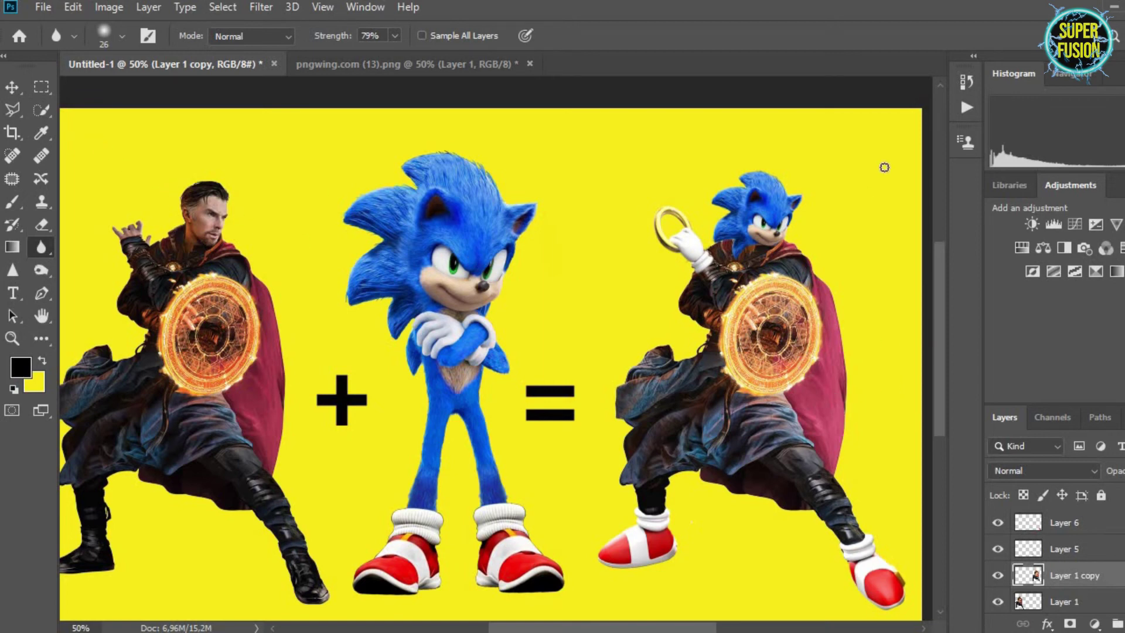
scroll(1110, 557, "up", 4)
left_click(1089, 554)
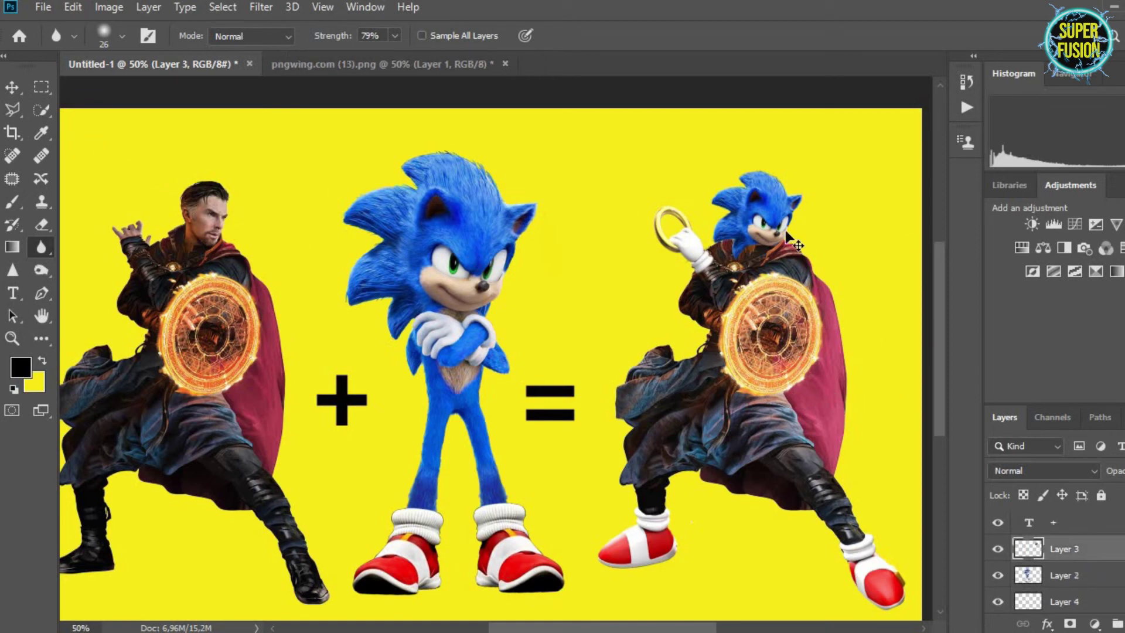
key("ctrl+t")
left_click_drag(705, 160, 697, 152)
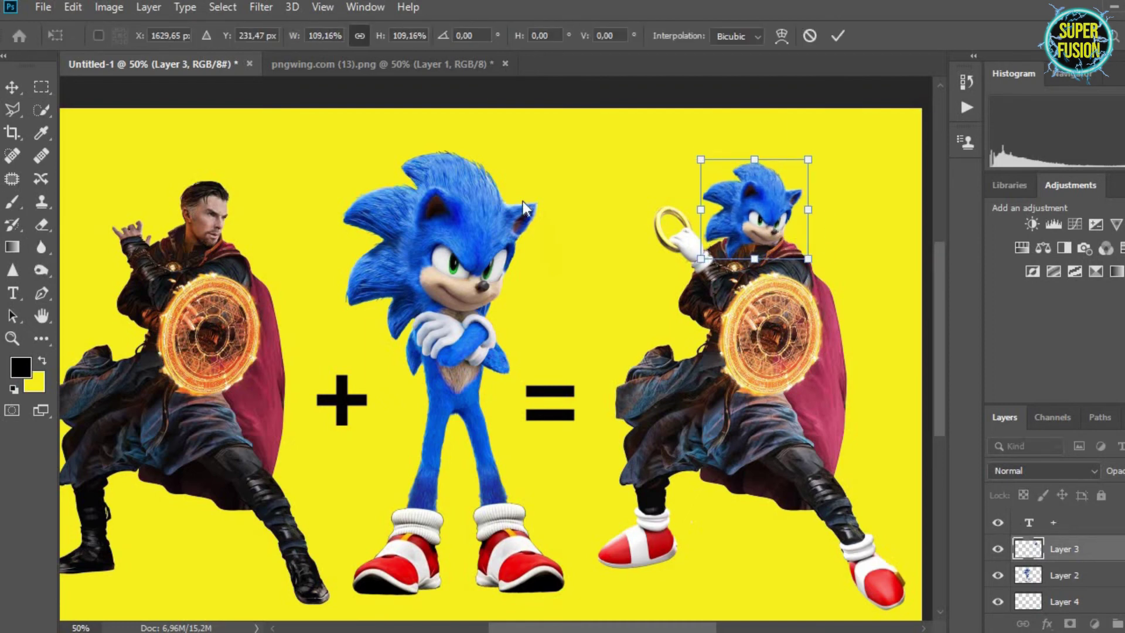
left_click(42, 87)
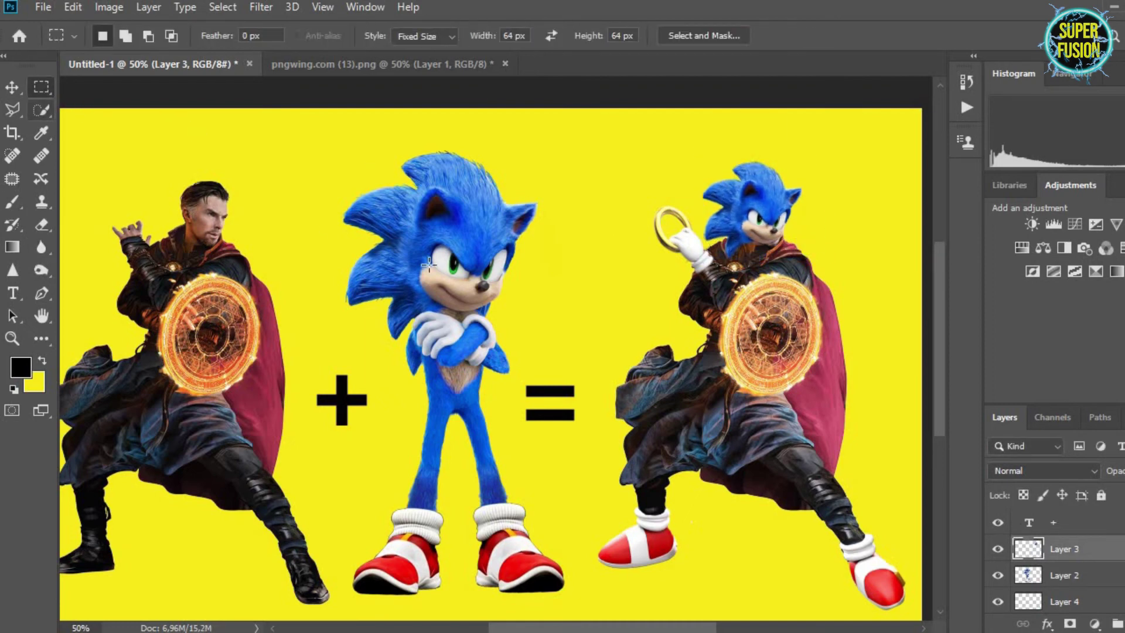
- Nudge the head on Layer 3 slightly down and to the right, rotate it about 1.16° and apply the transform
left_click(12, 87)
key("Down")
key("Right")
key("Right")
key("Right")
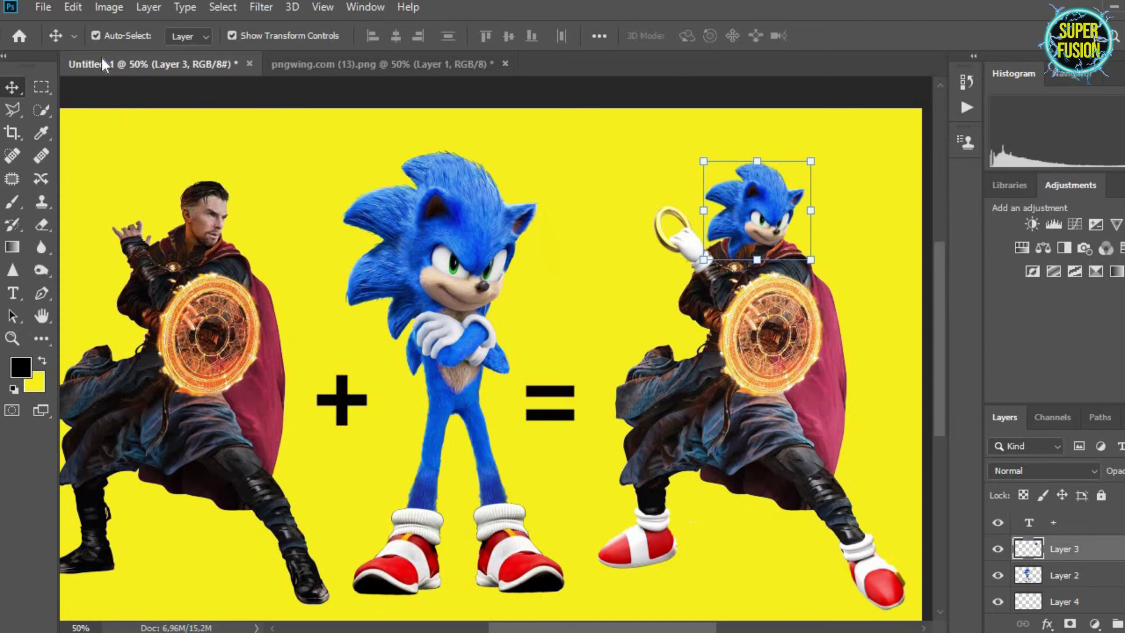
left_click_drag(826, 152, 835, 151)
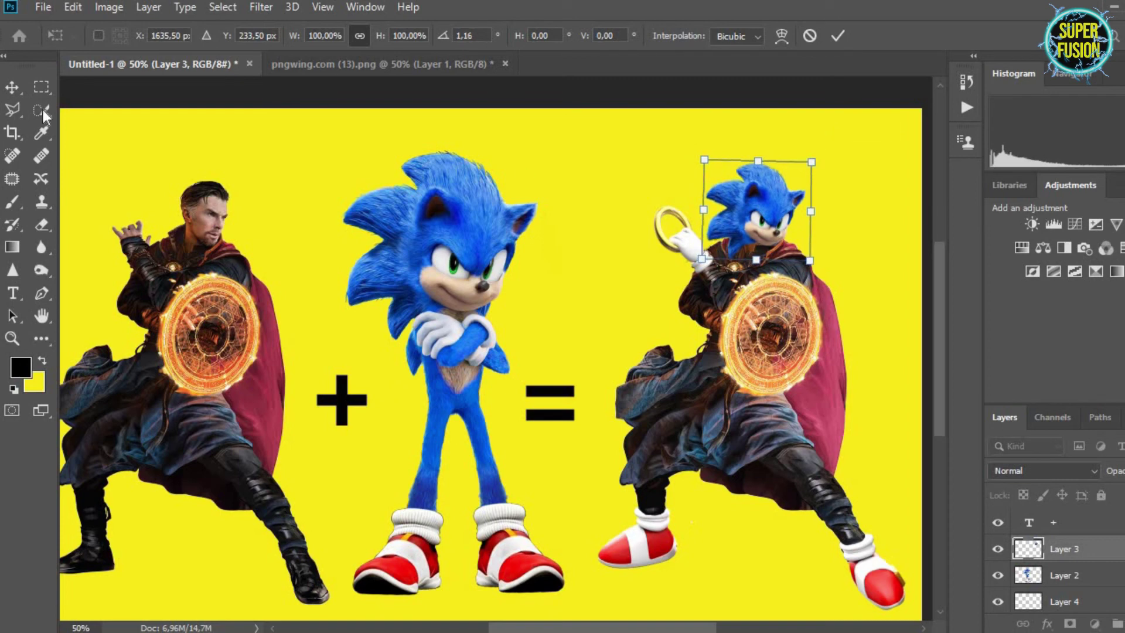
left_click(43, 87)
scroll(519, 629, "down", 1)
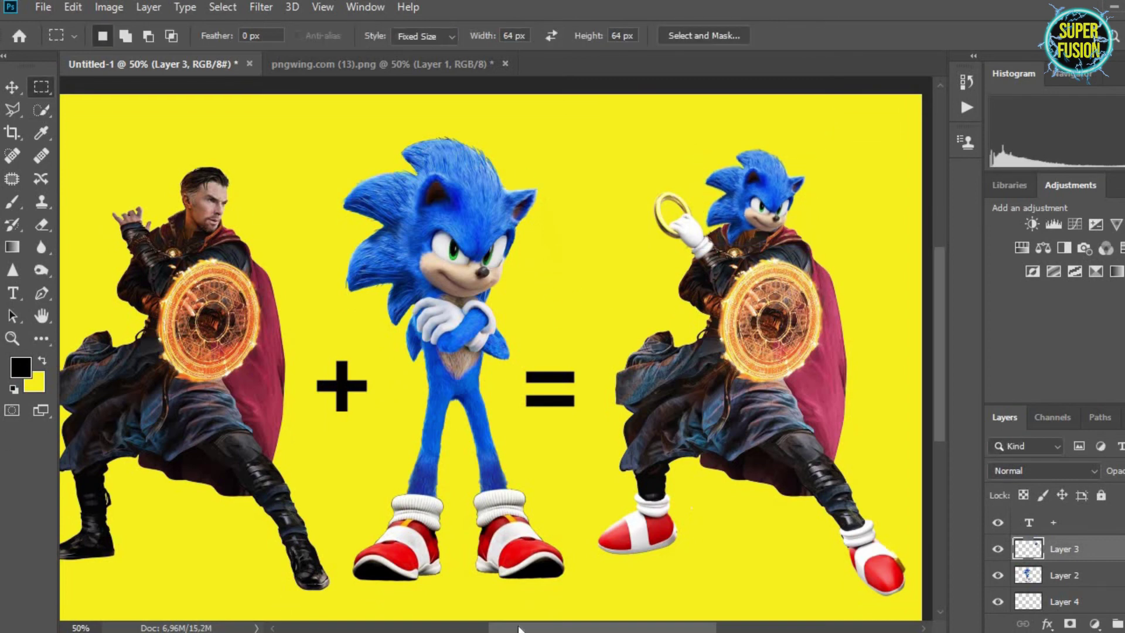
left_click_drag(588, 631, 582, 631)
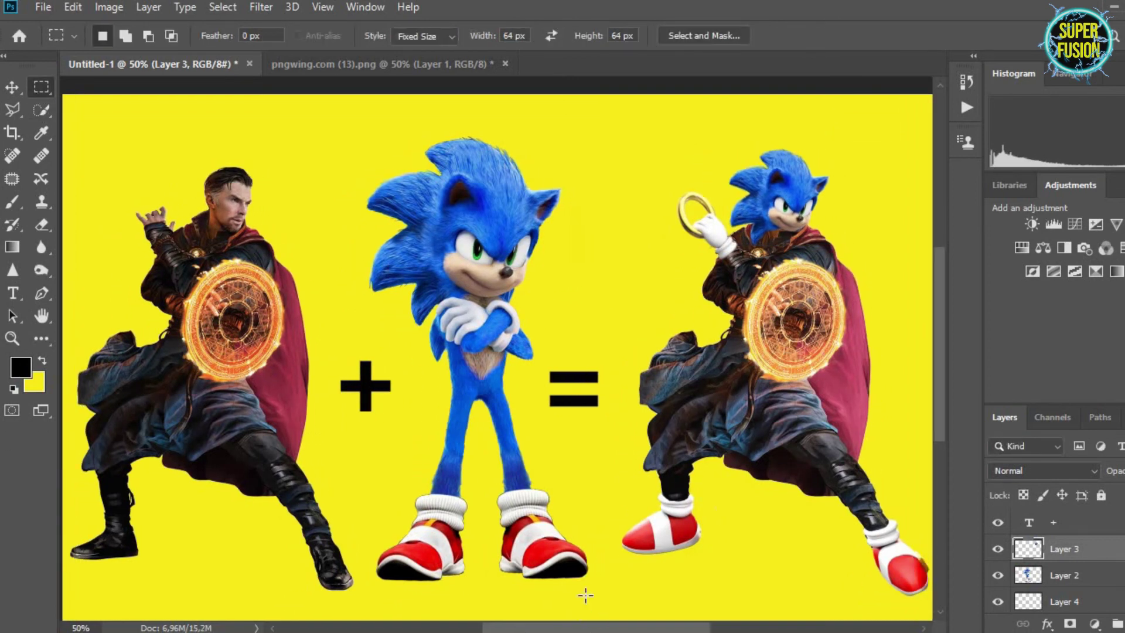
scroll(585, 595, "down", 1)
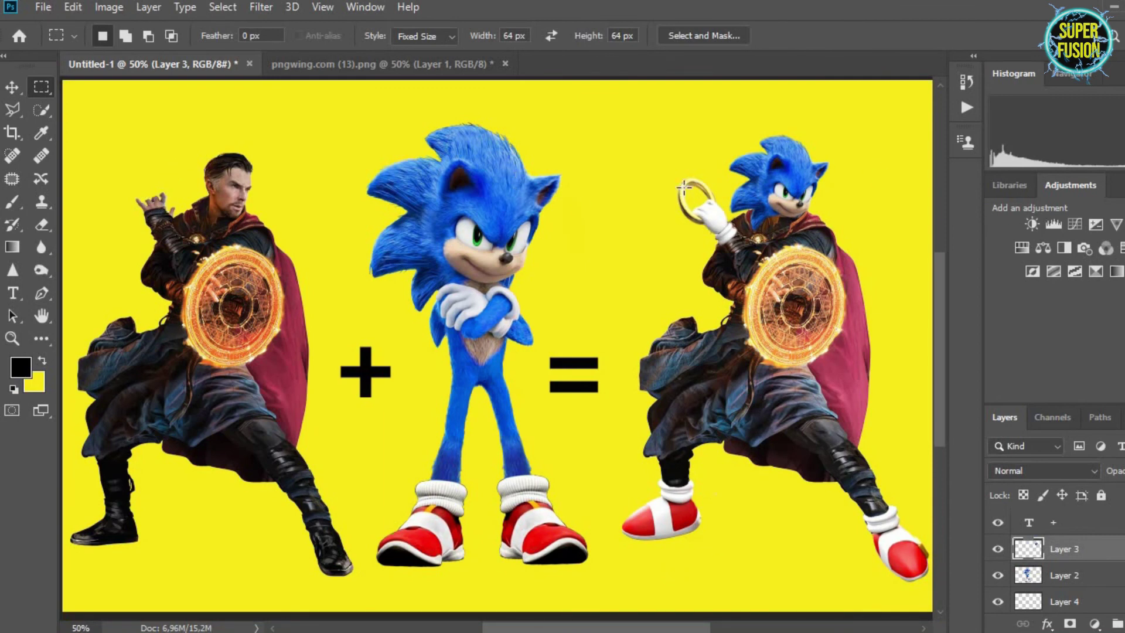
key("ctrl+t")
left_click_drag(729, 136, 733, 120)
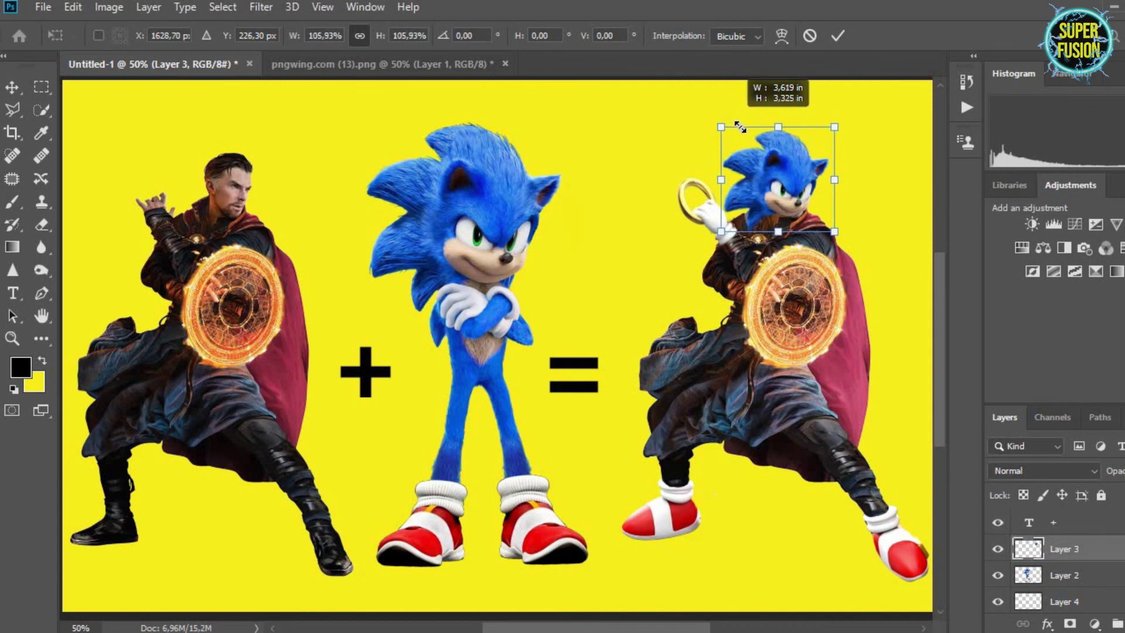
left_click(41, 87)
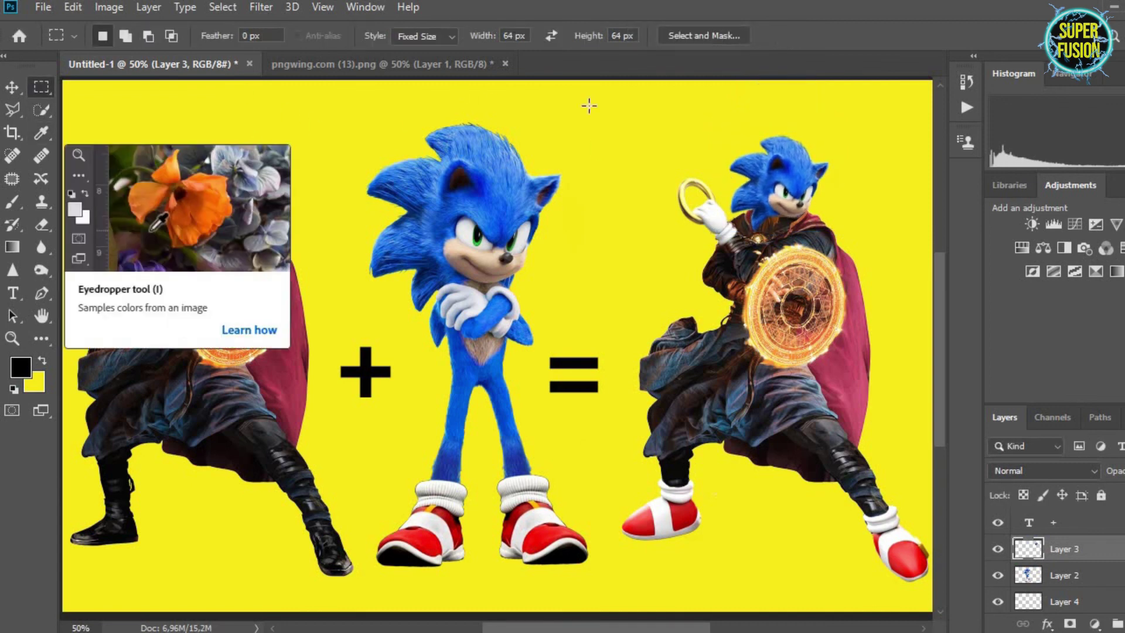